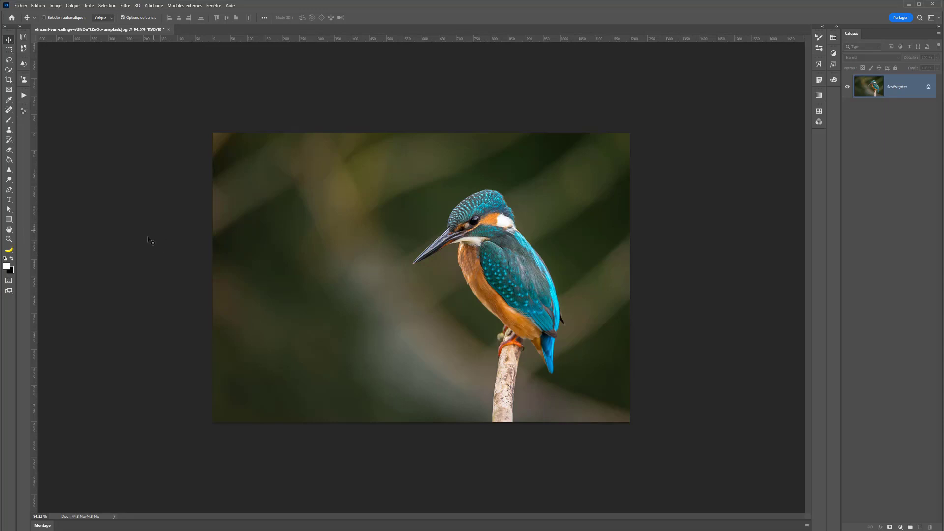
# Select the Custom Shape Tool and browse the Arbres avec feuilles folder in the shape picker.
pyautogui.click(9, 219)
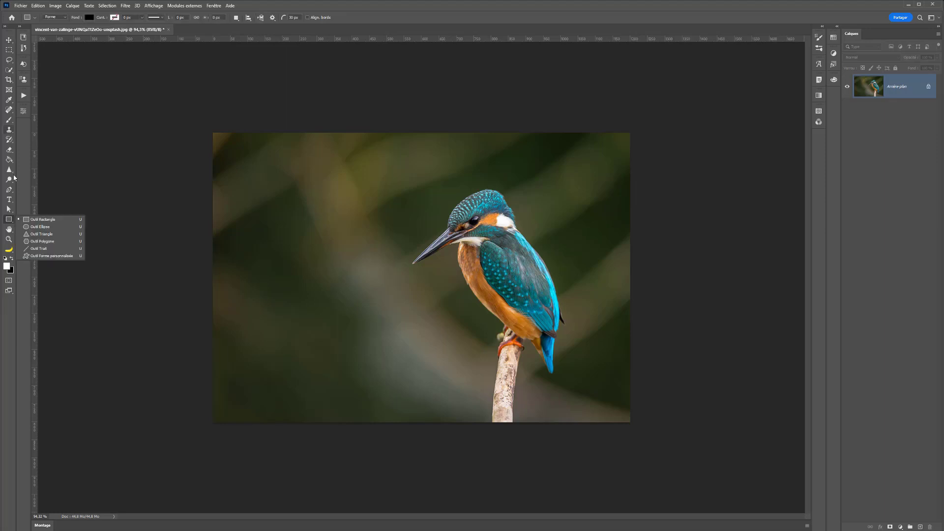
pyautogui.click(82, 400)
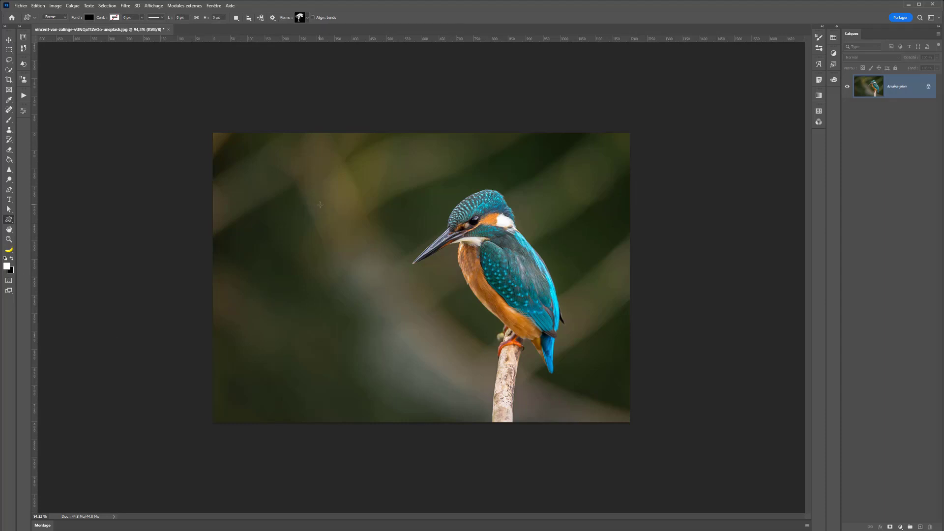
pyautogui.rightClick(292, 169)
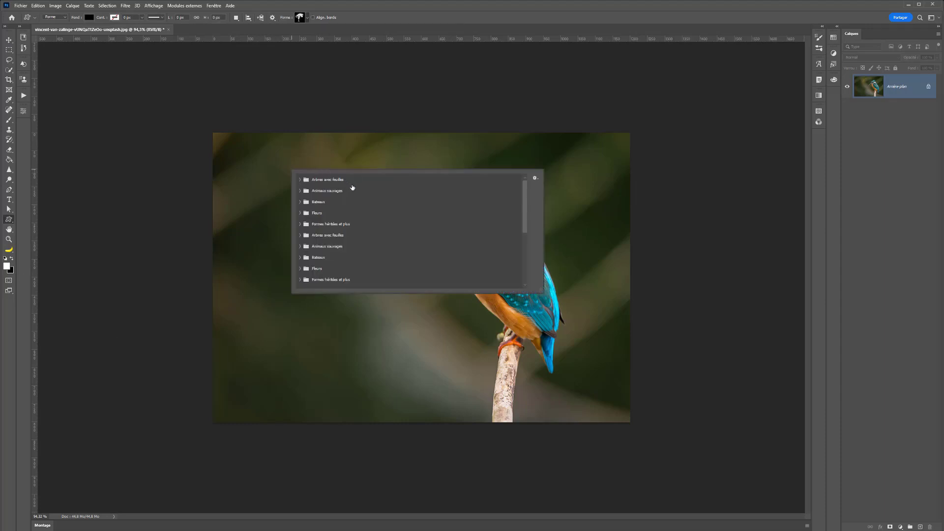
pyautogui.click(311, 181)
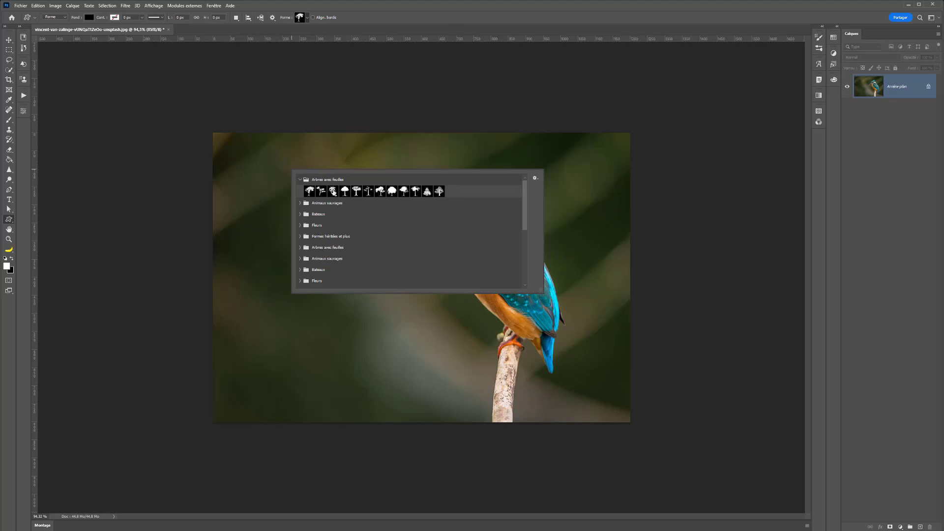
pyautogui.click(21, 7)
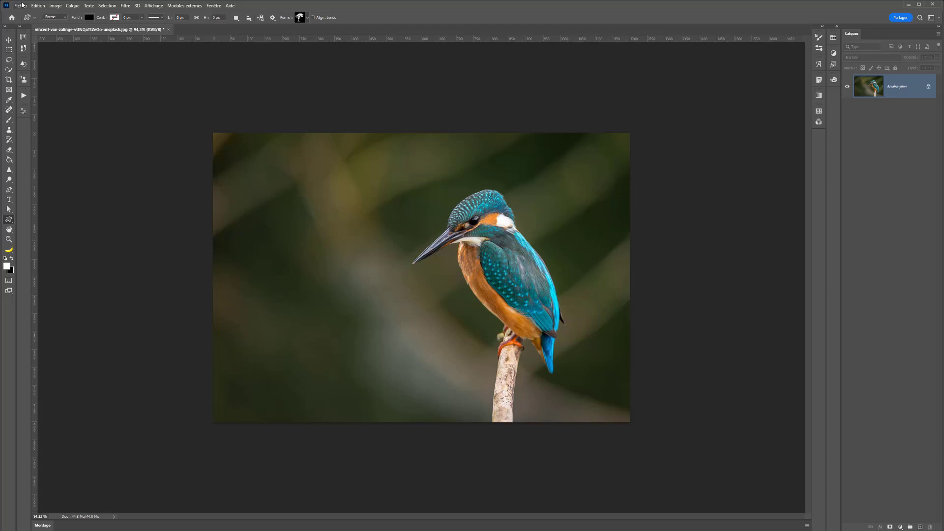
pyautogui.click(23, 8)
# Create a 2000 × 1333 px, 72 ppi document with a white background.
pyautogui.press('Escape')
pyautogui.hotkey('ctrl', 'n')
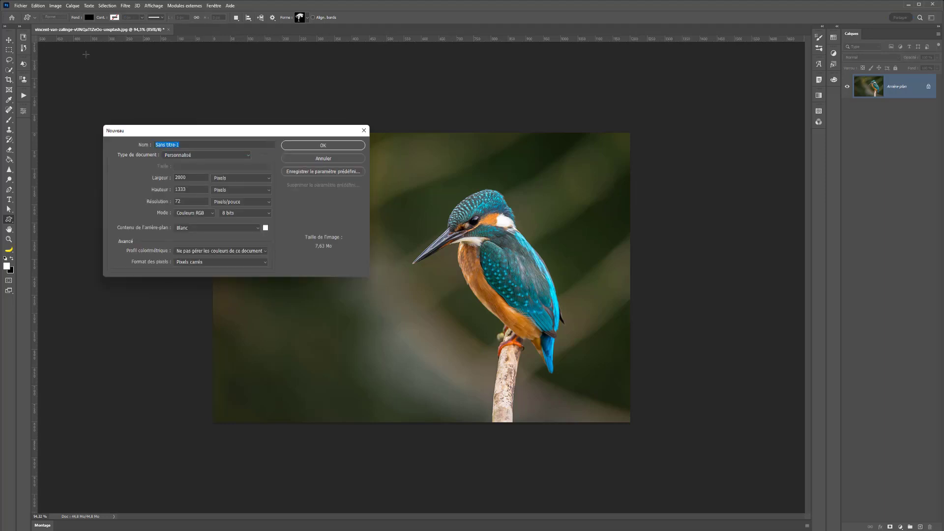
pyautogui.click(310, 146)
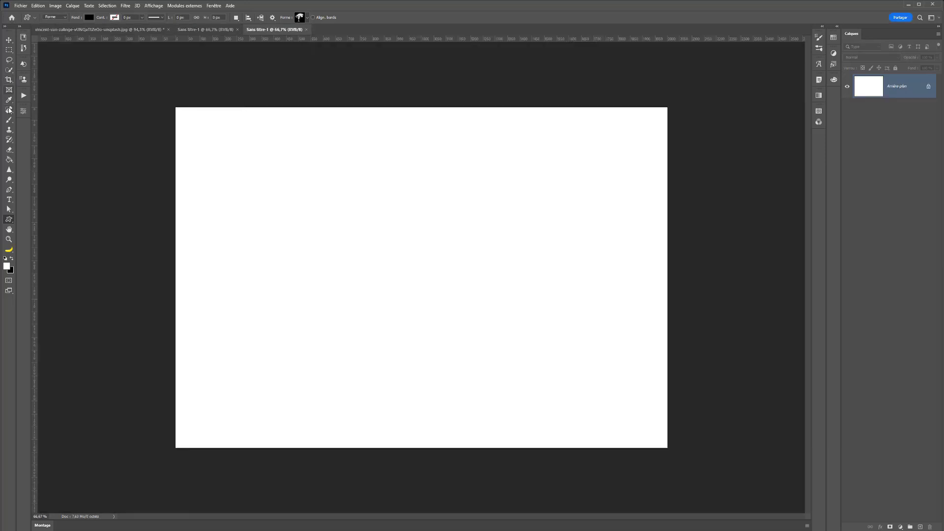
# Draw a maple tree custom shape on the left of the new canvas.
pyautogui.rightClick(341, 173)
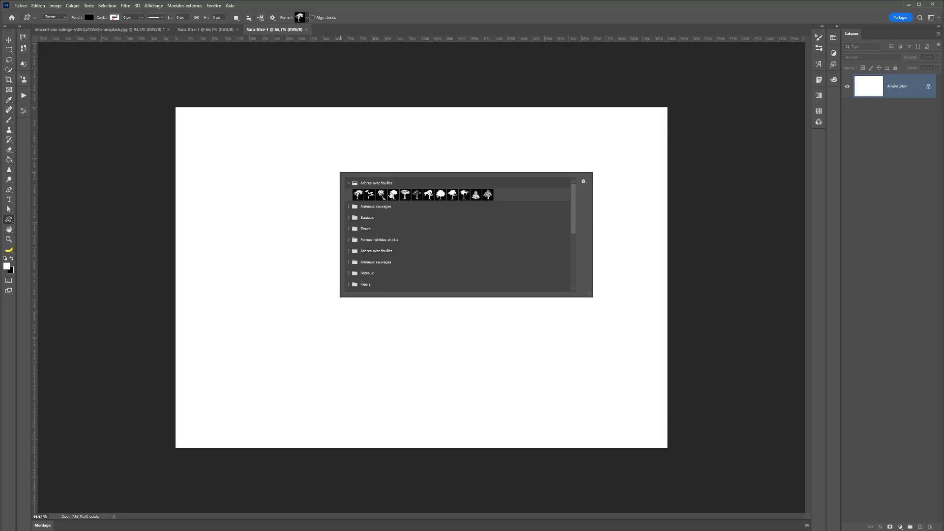
pyautogui.click(441, 194)
pyautogui.click(238, 165)
pyautogui.moveTo(238, 166)
pyautogui.mouseDown()
pyautogui.moveTo(407, 349)
pyautogui.moveTo(431, 343)
pyautogui.mouseUp()
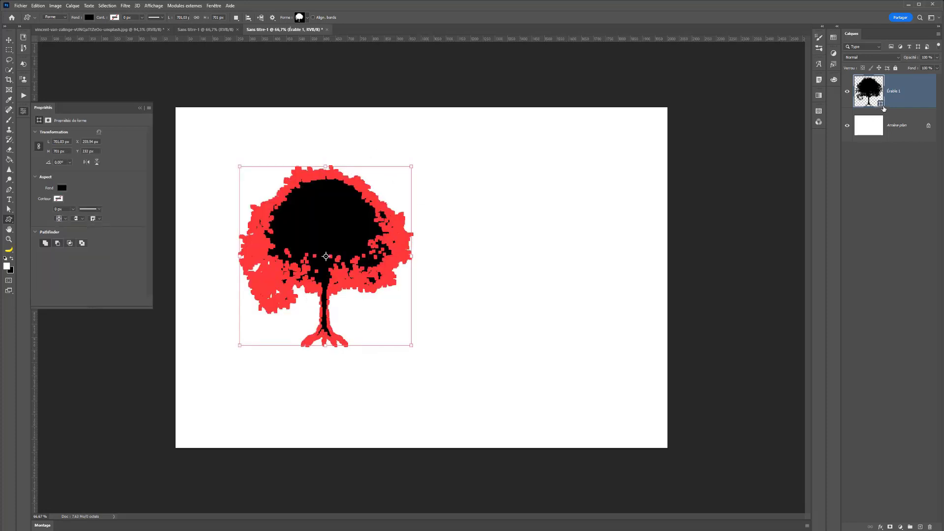
# Change the tree shape's fill to red (b91919).
pyautogui.doubleClick(867, 91)
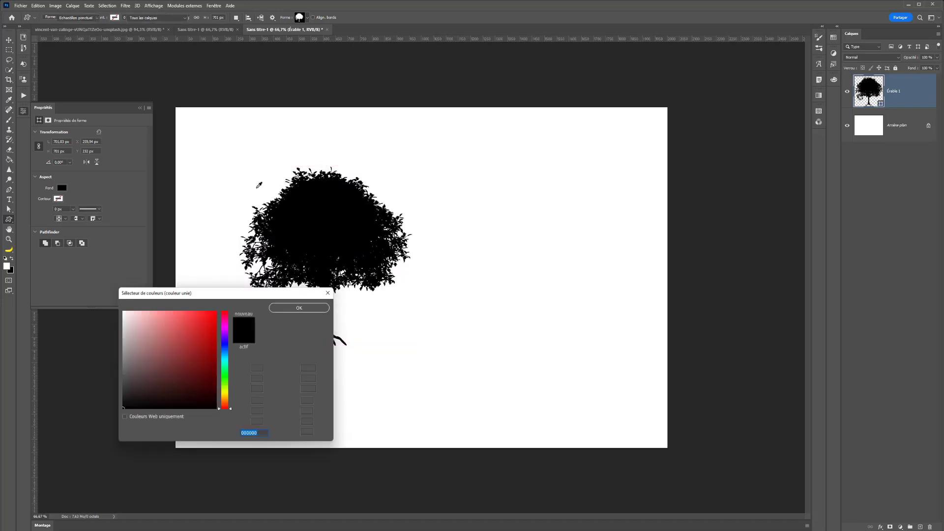
pyautogui.write('b91919')
pyautogui.moveTo(196, 354); pyautogui.dragTo(215, 328)
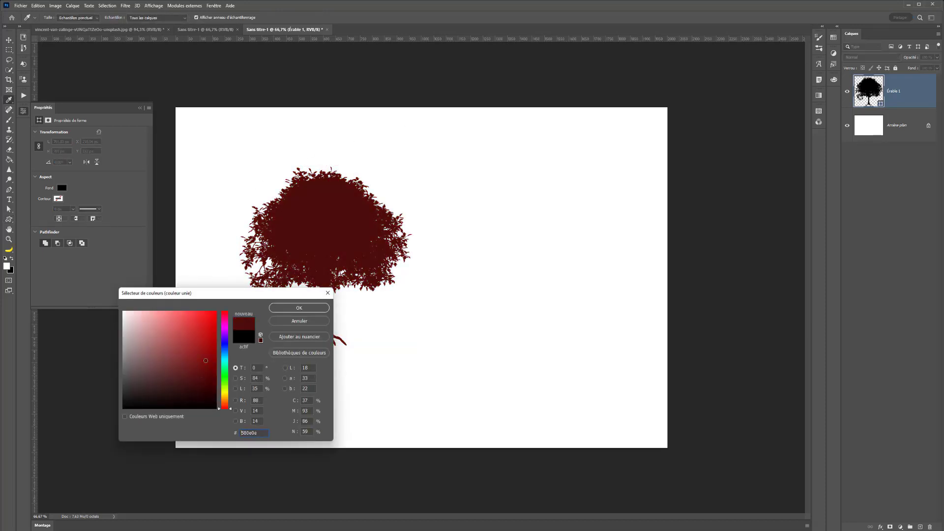
pyautogui.press('Return')
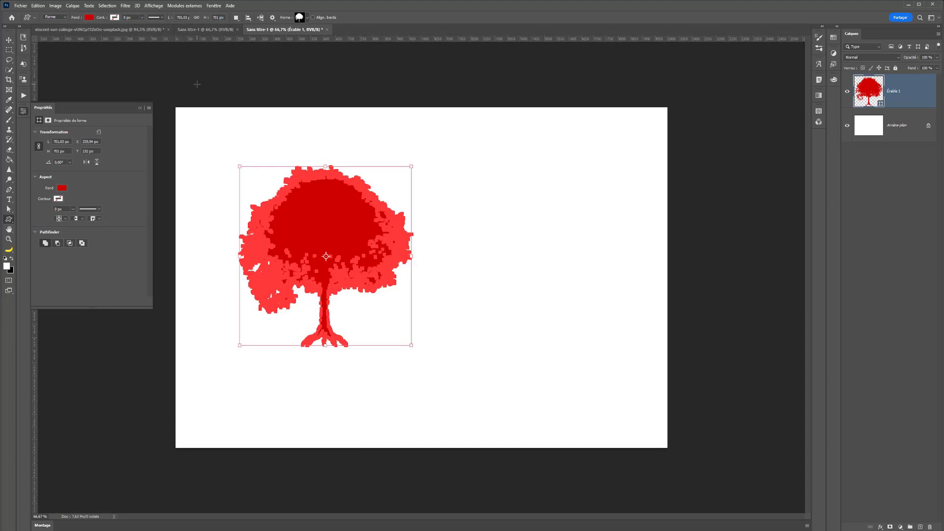
pyautogui.click(214, 7)
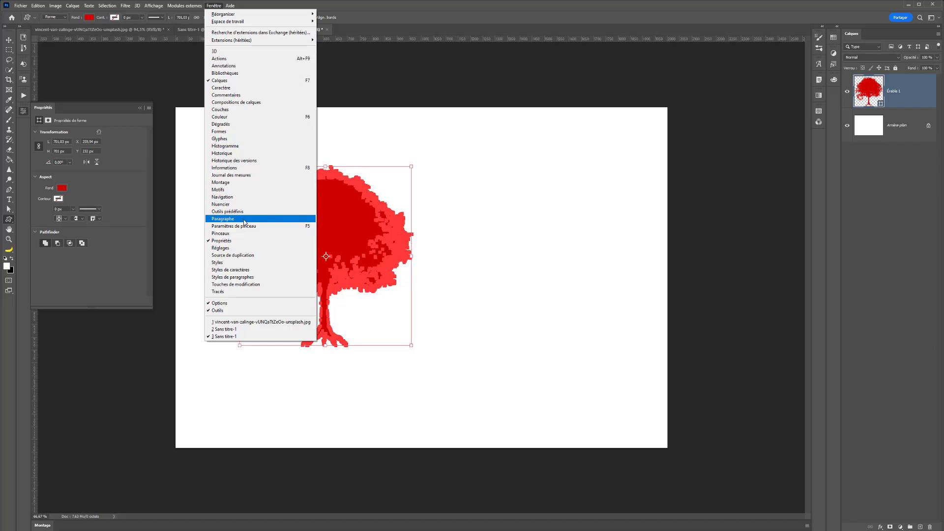
# Show the Formes panel, enlarge it to browse the shape folders, then close it.
pyautogui.click(228, 133)
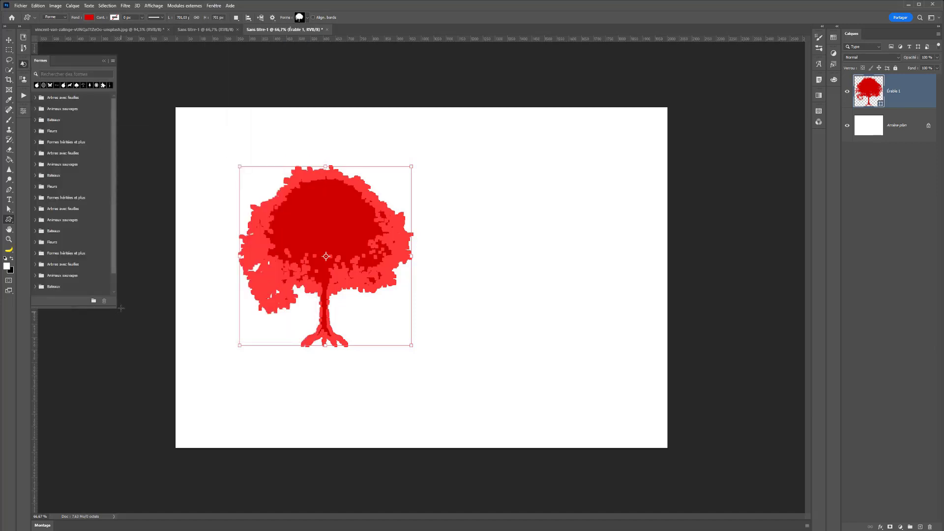
pyautogui.moveTo(130, 317); pyautogui.dragTo(198, 333)
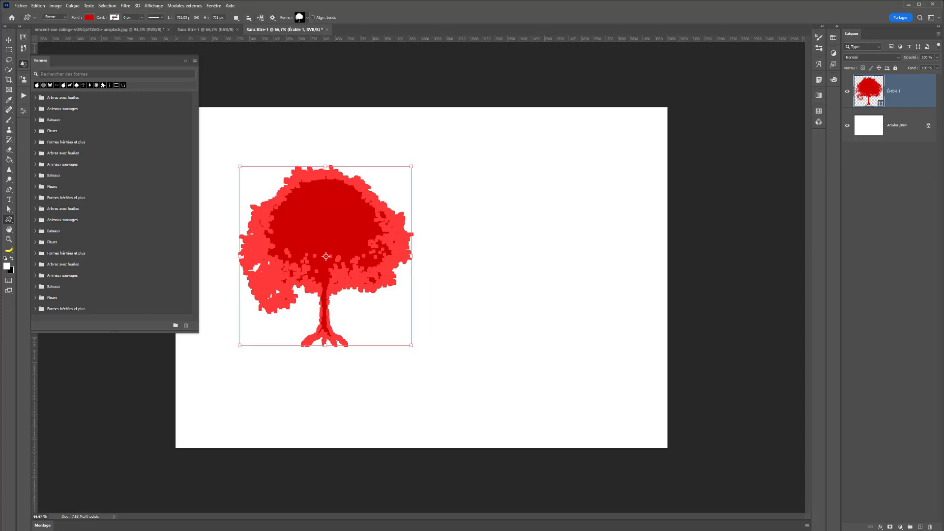
pyautogui.click(23, 64)
# Close both Sans titre-1 documents without saving.
pyautogui.click(238, 30)
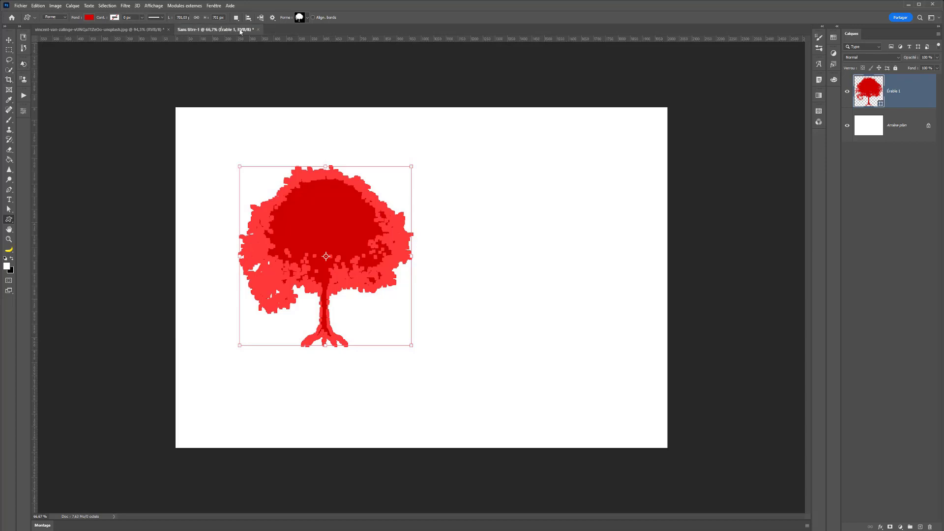
pyautogui.click(259, 30)
pyautogui.click(482, 197)
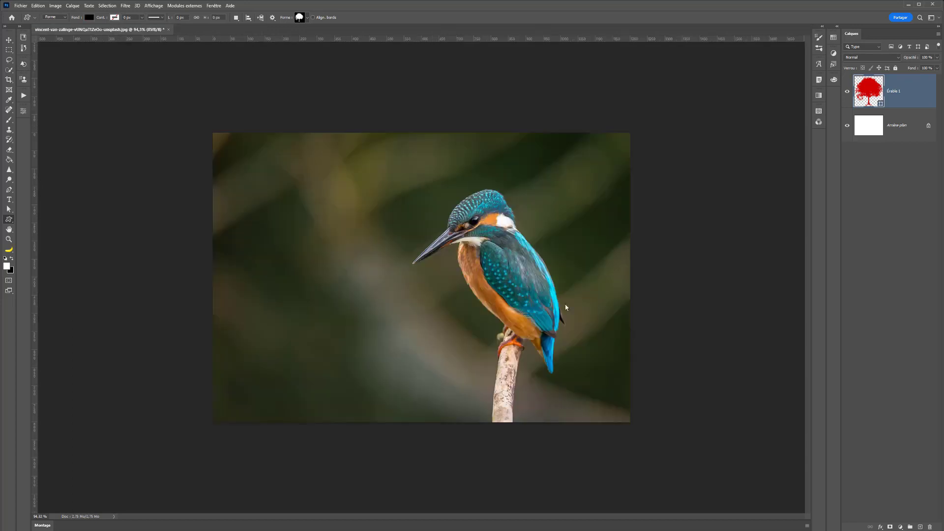
# Select the Pen Tool in Tracé mode and zoom in on the kingfisher.
pyautogui.click(11, 192)
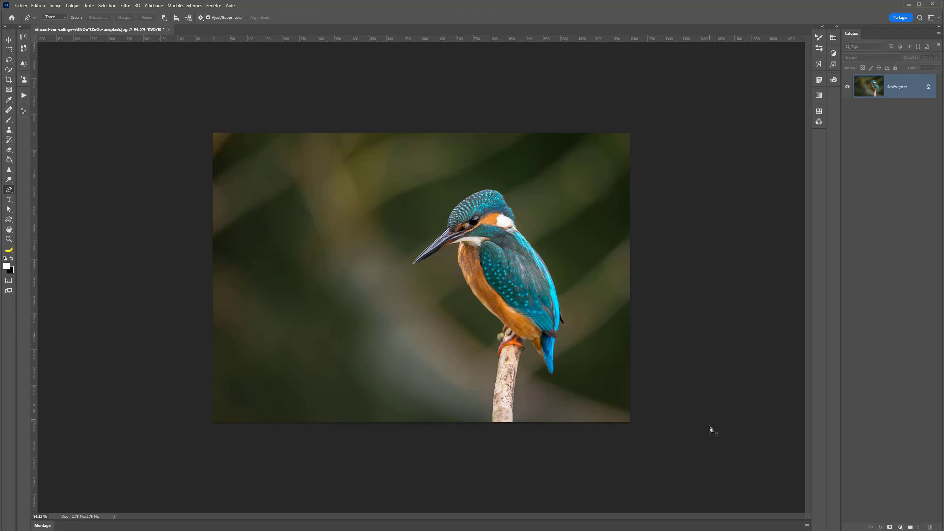
pyautogui.scroll(5, 407, 375)
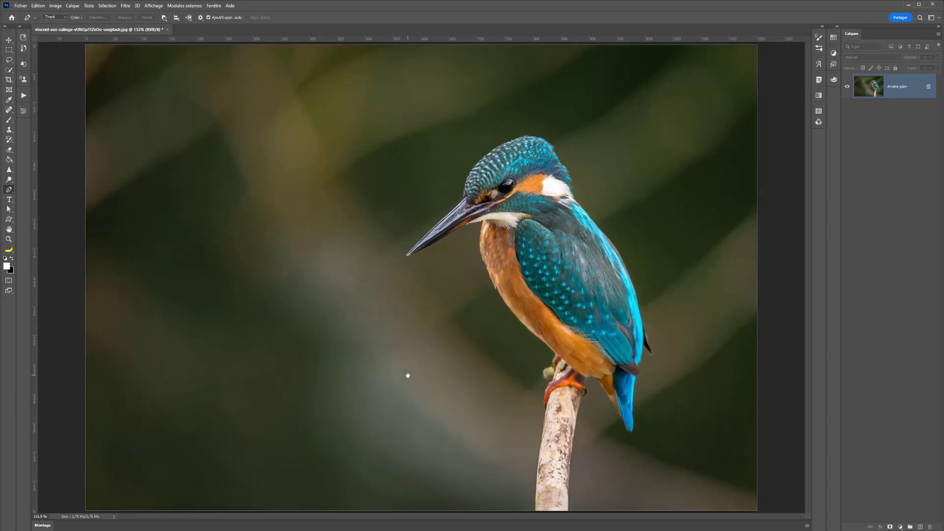
# Start the path at the bird's chest and curve it along the belly in Tracé mode.
pyautogui.click(482, 222)
pyautogui.moveTo(515, 315); pyautogui.dragTo(568, 380)
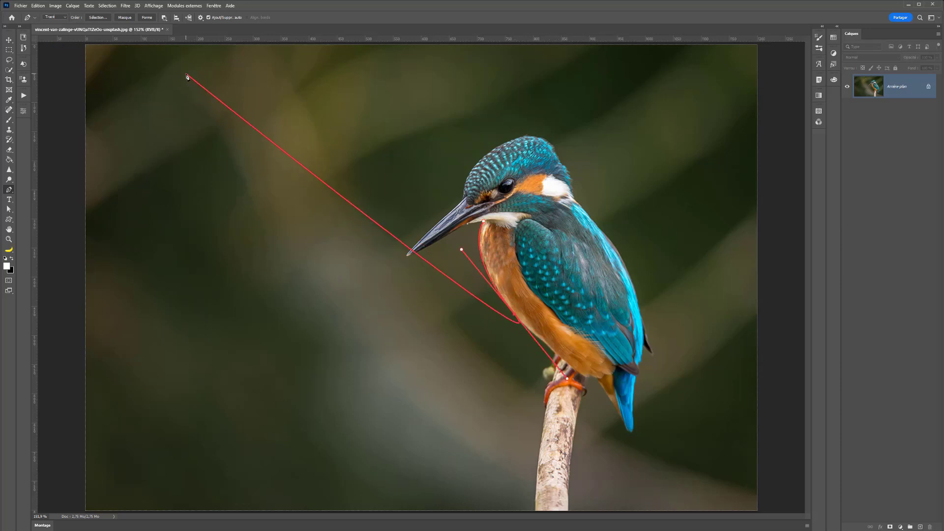
pyautogui.hotkey('ctrl', 'z')
pyautogui.click(55, 18)
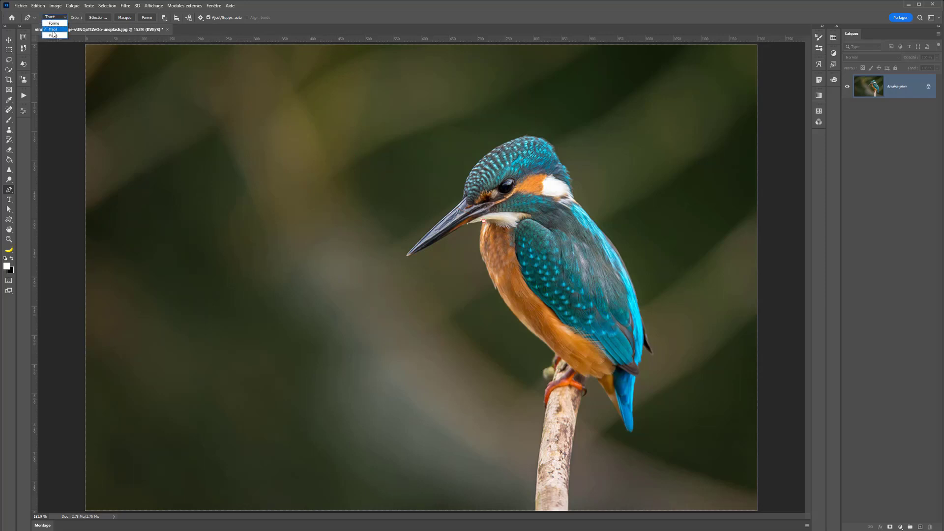
pyautogui.click(53, 30)
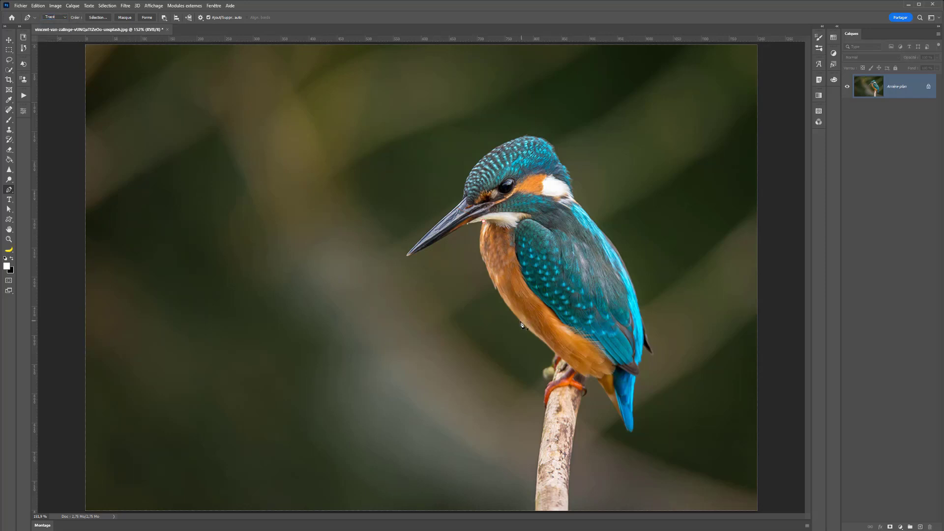
pyautogui.moveTo(520, 320); pyautogui.dragTo(541, 339)
pyautogui.hotkey('ctrl', 'z')
pyautogui.moveTo(525, 324); pyautogui.dragTo(581, 381)
# Extend the path down to the tail tip and back up the tail edge.
pyautogui.click(578, 372)
pyautogui.click(630, 433)
pyautogui.click(633, 433)
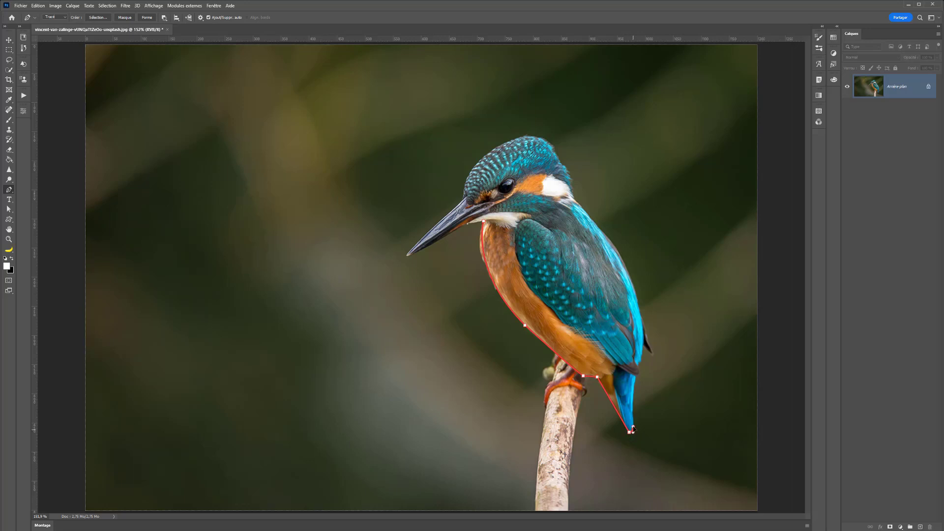
pyautogui.click(631, 402)
pyautogui.click(640, 359)
pyautogui.click(643, 345)
# Trace the back, crown and beak, close the path, and convert it to shape layer Forme 1.
pyautogui.moveTo(593, 221)
pyautogui.mouseDown()
pyautogui.moveTo(547, 191)
pyautogui.moveTo(579, 202)
pyautogui.mouseUp()
pyautogui.click(574, 200)
pyautogui.moveTo(536, 137); pyautogui.dragTo(512, 133)
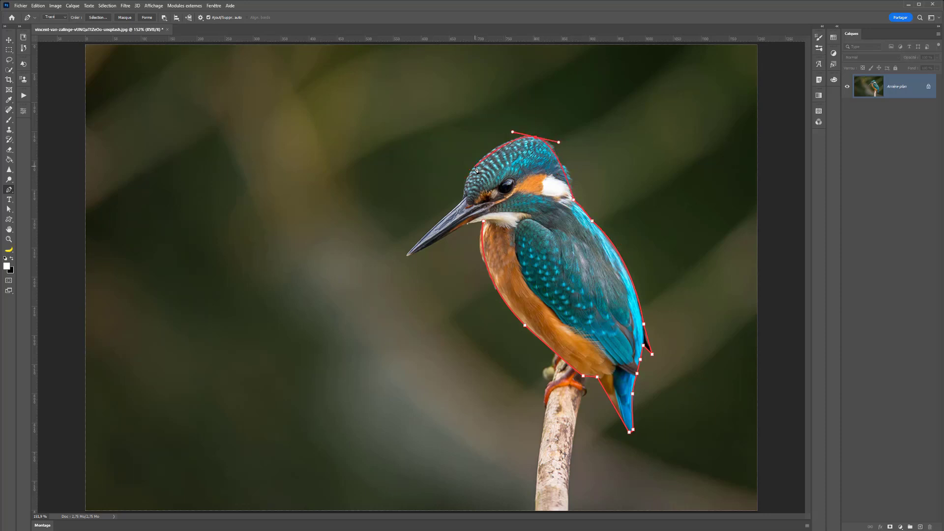
pyautogui.moveTo(474, 167); pyautogui.dragTo(469, 177)
pyautogui.moveTo(461, 202)
pyautogui.mouseDown()
pyautogui.moveTo(459, 222)
pyautogui.moveTo(446, 220)
pyautogui.mouseUp()
pyautogui.click(405, 256)
pyautogui.click(468, 226)
pyautogui.click(483, 222)
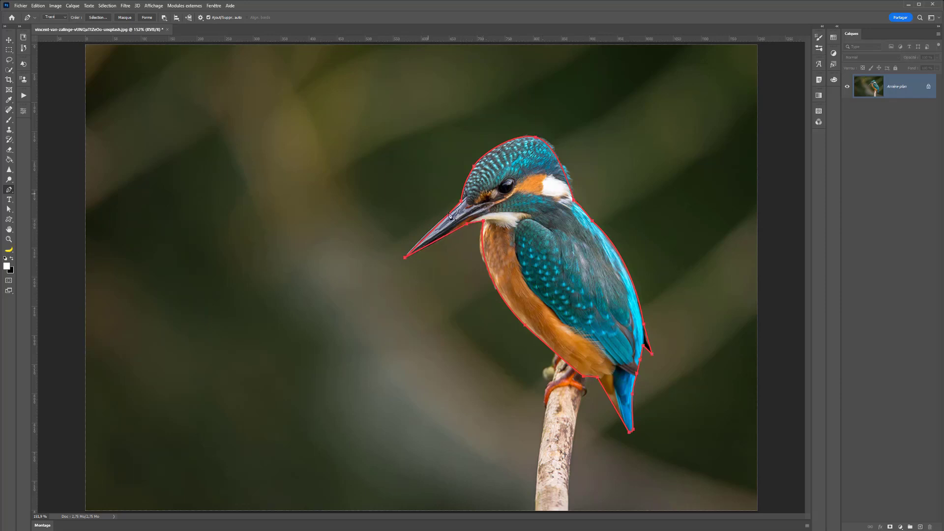
pyautogui.click(146, 18)
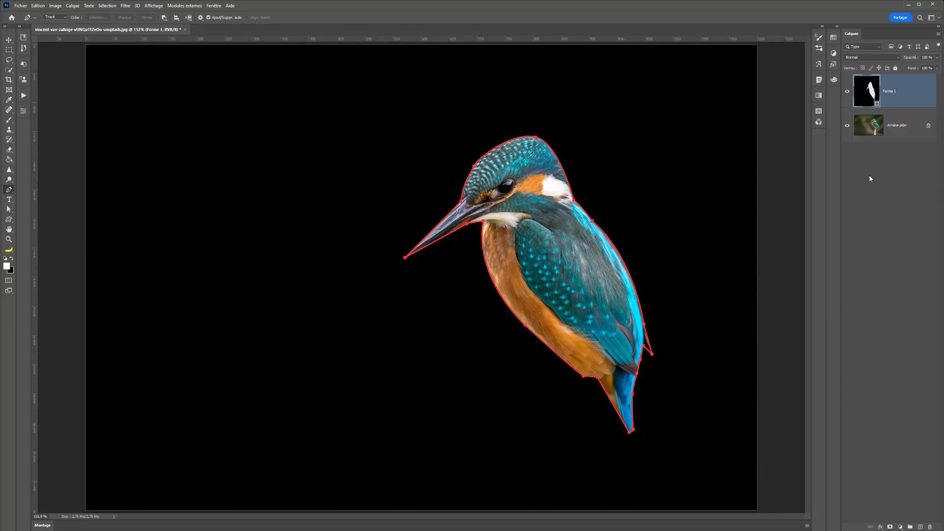
# Undo the shape layer, trial a white fill around the path, then undo that fill.
pyautogui.hotkey('ctrl', 'z')
pyautogui.rightClick(561, 212)
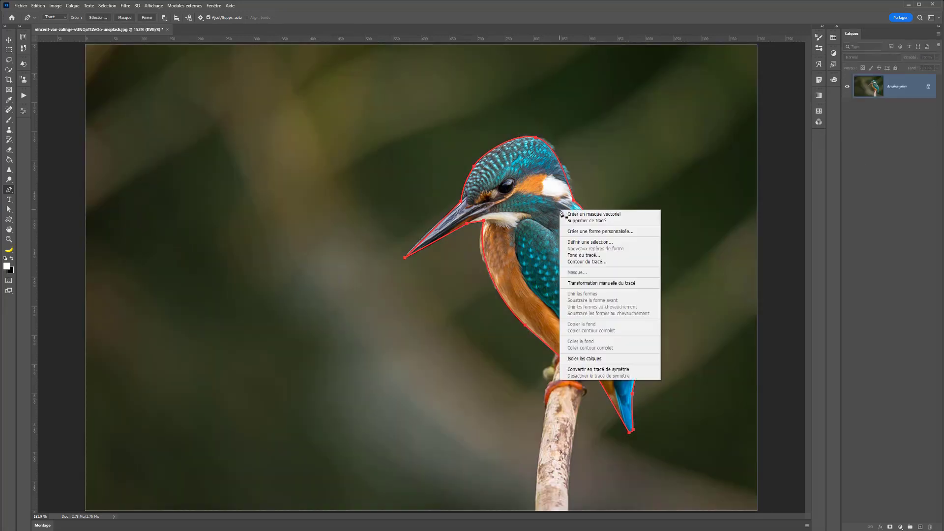
pyautogui.click(579, 255)
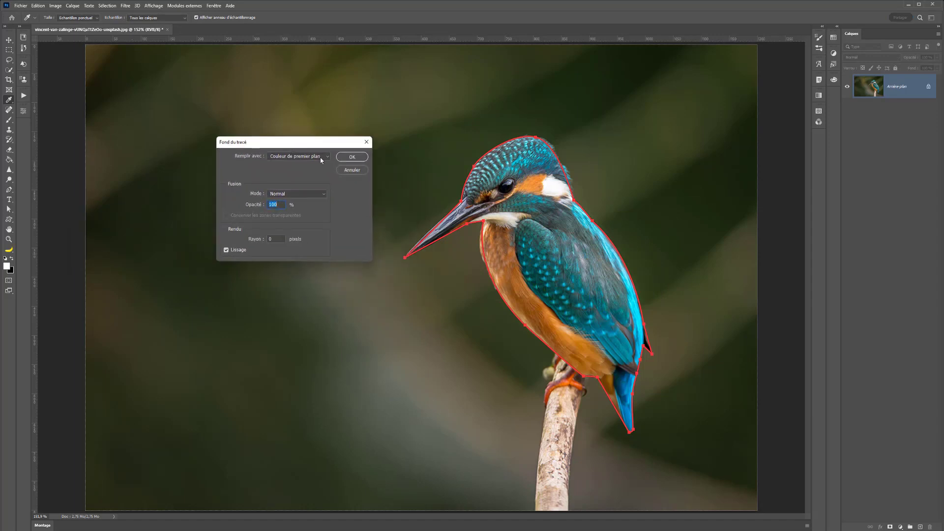
pyautogui.click(355, 158)
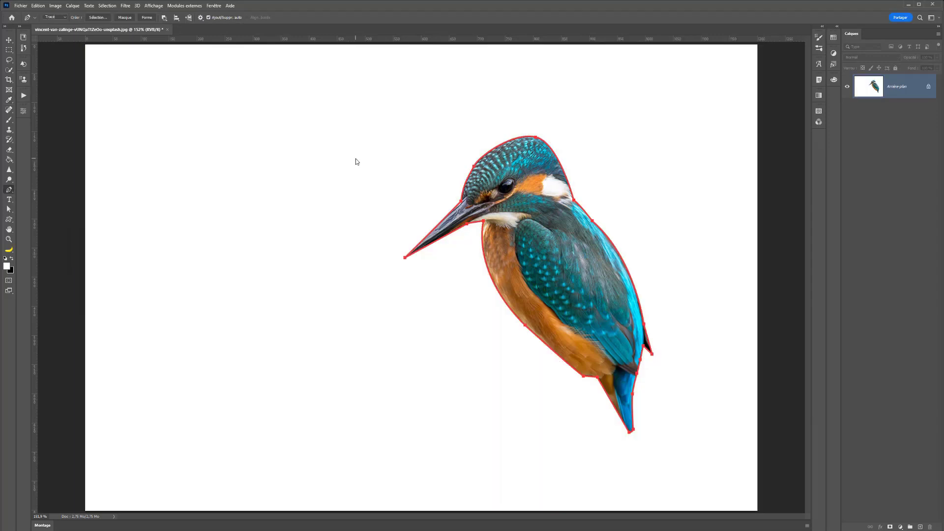
pyautogui.hotkey('ctrl', 'z')
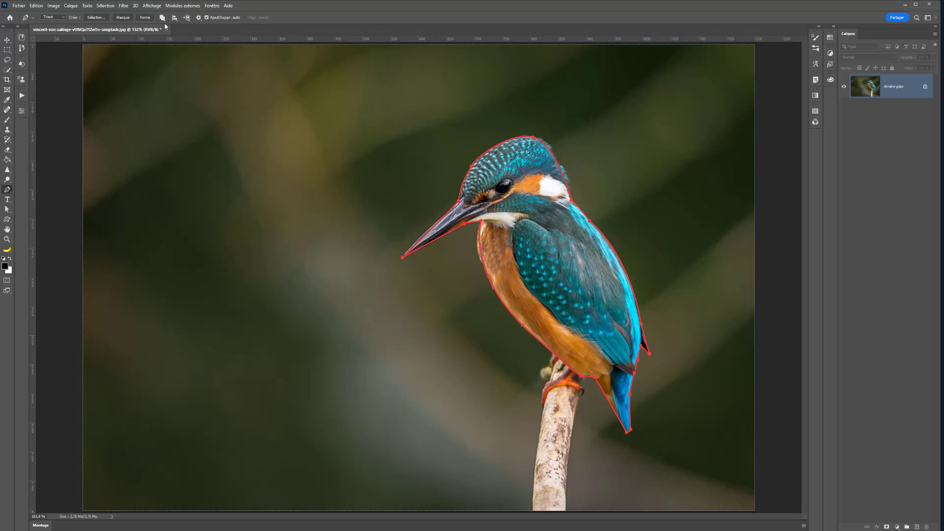
# Try a shape layer with the Subtract Front Shape path operation, then undo it.
pyautogui.click(163, 17)
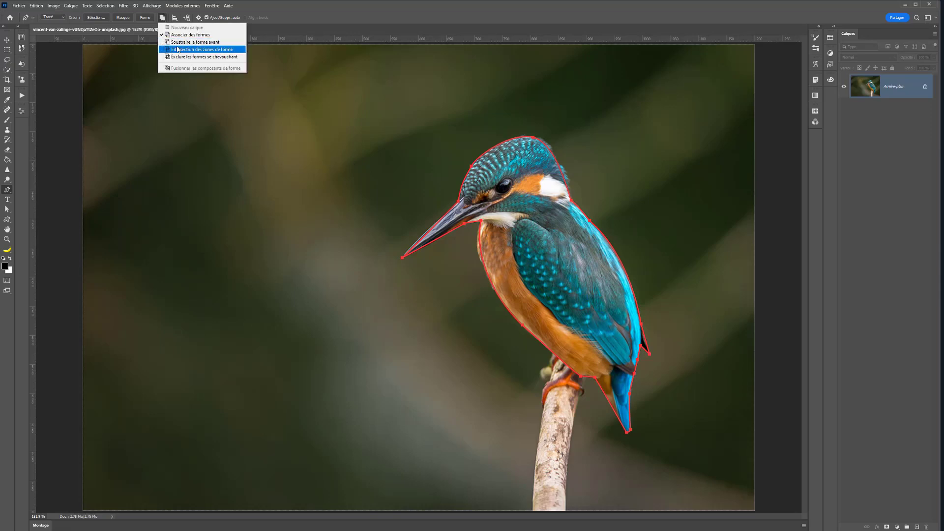
pyautogui.click(179, 43)
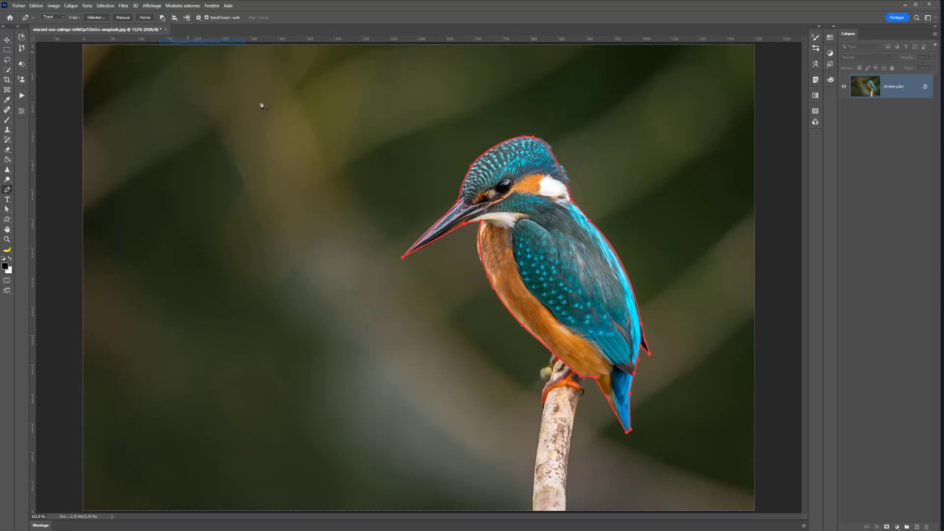
pyautogui.scroll(2, 271, 107)
pyautogui.scroll(-4, 197, 84)
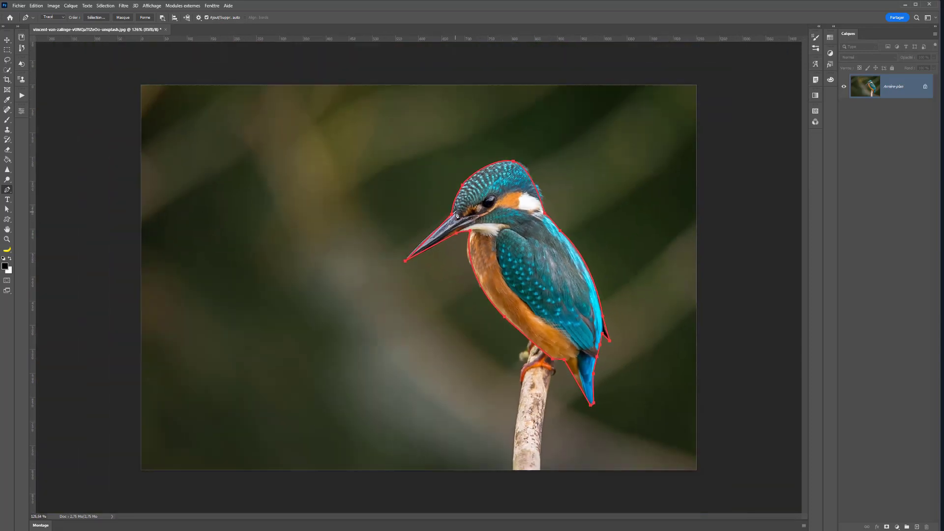
pyautogui.click(146, 17)
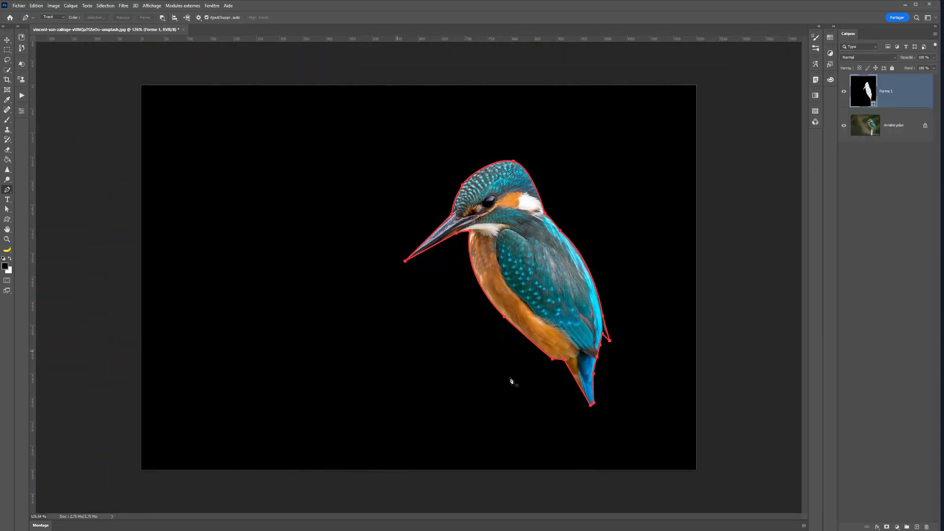
pyautogui.hotkey('ctrl', 'z')
# Make a black kingfisher shape layer using Combine Shapes and hide the Arrière-plan photo.
pyautogui.click(162, 18)
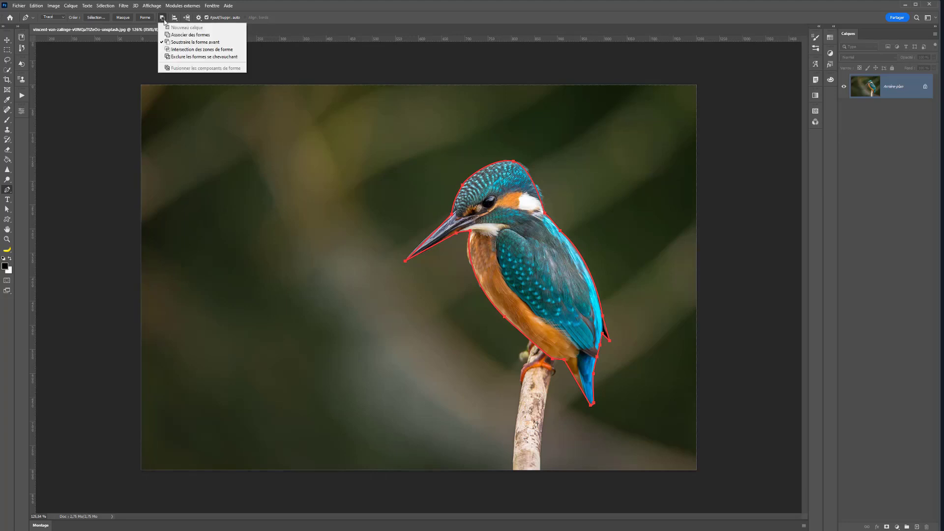
pyautogui.click(189, 35)
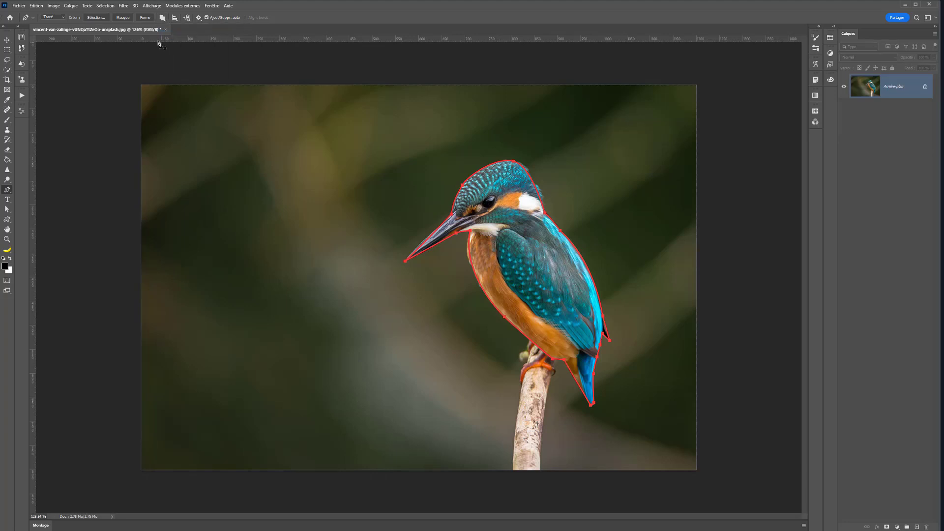
pyautogui.click(144, 18)
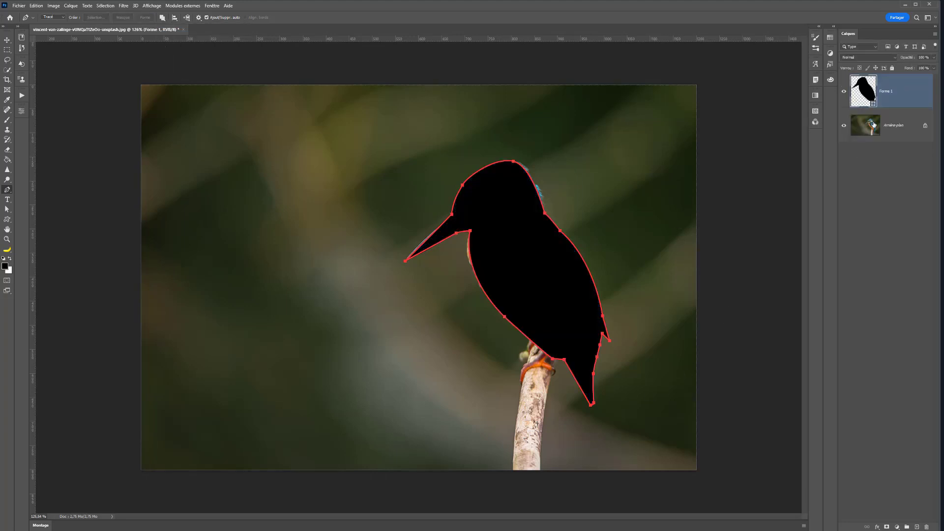
pyautogui.click(844, 125)
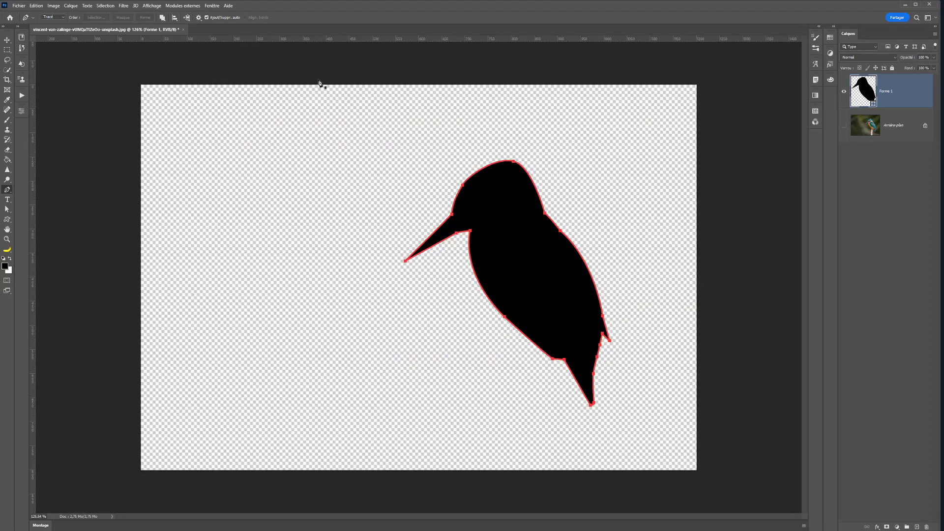
pyautogui.click(38, 6)
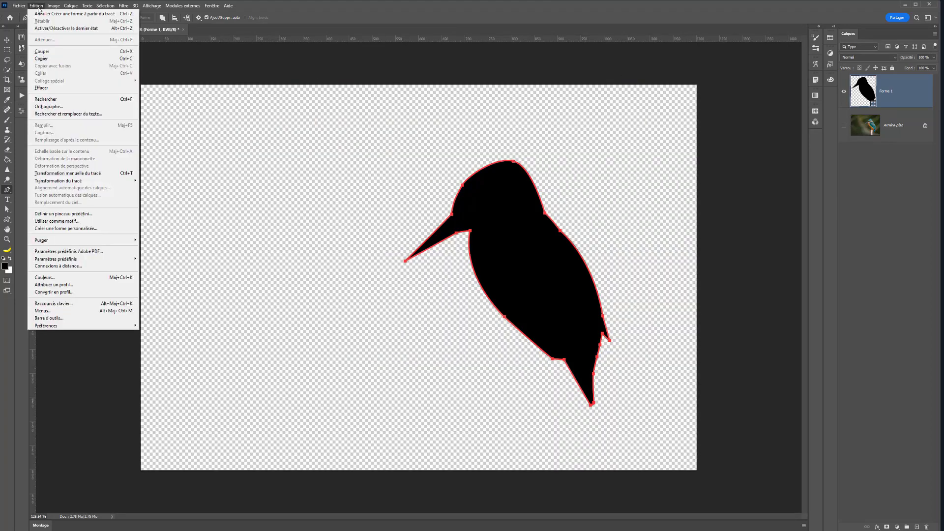
# Define the kingfisher silhouette as a custom shape under its default name.
pyautogui.click(54, 229)
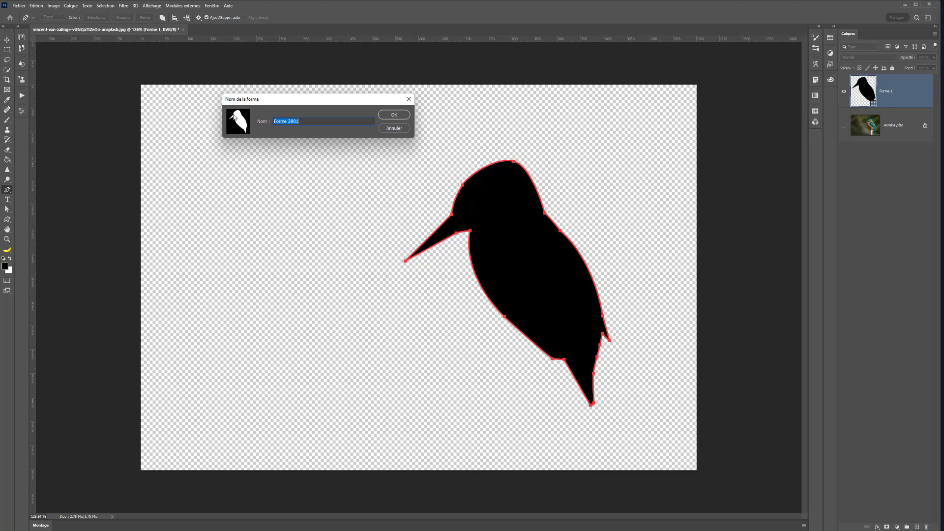
pyautogui.click(394, 115)
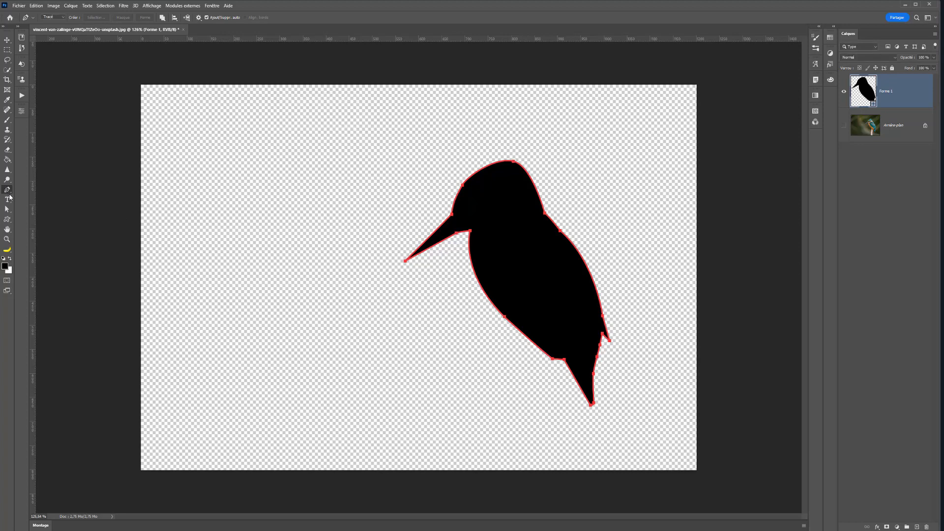
# Pick the new kingfisher custom shape and draw two test copies on the canvas.
pyautogui.click(7, 219)
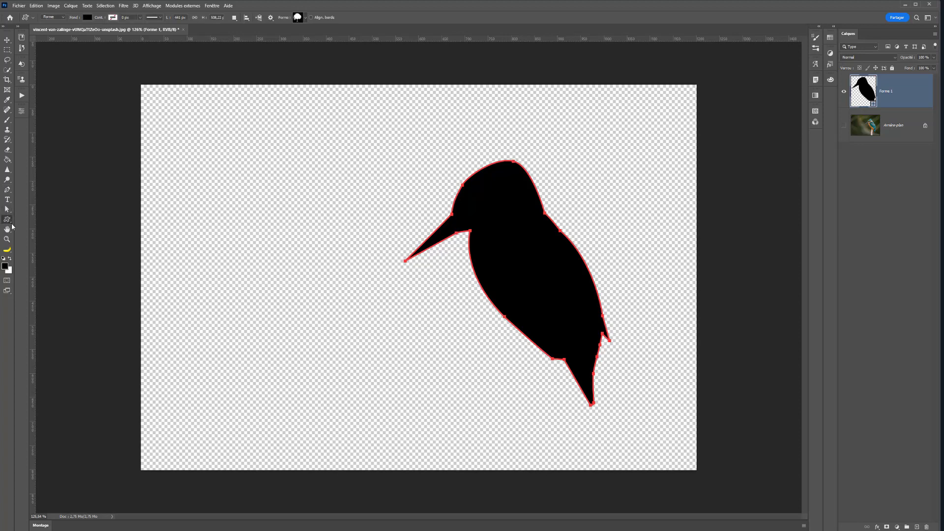
pyautogui.rightClick(276, 191)
pyautogui.scroll(-3, 309, 247)
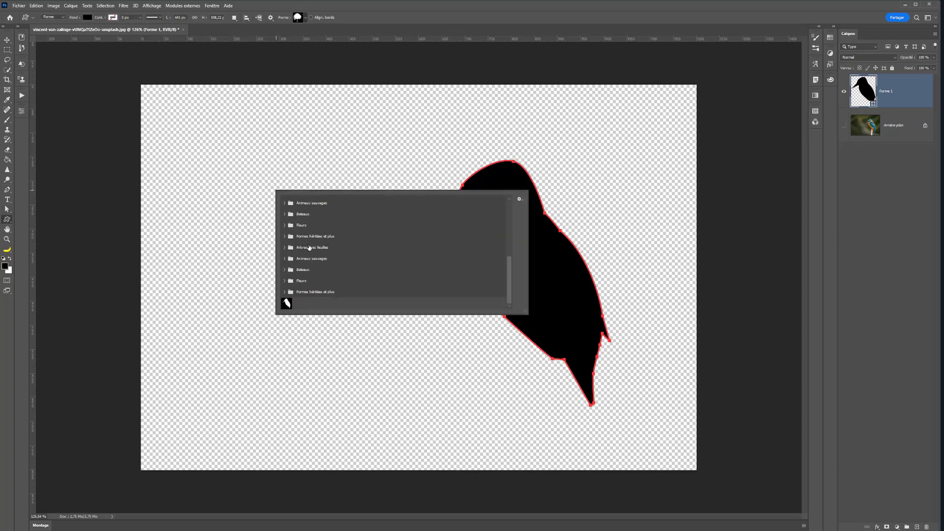
pyautogui.scroll(3, 283, 295)
pyautogui.click(284, 201)
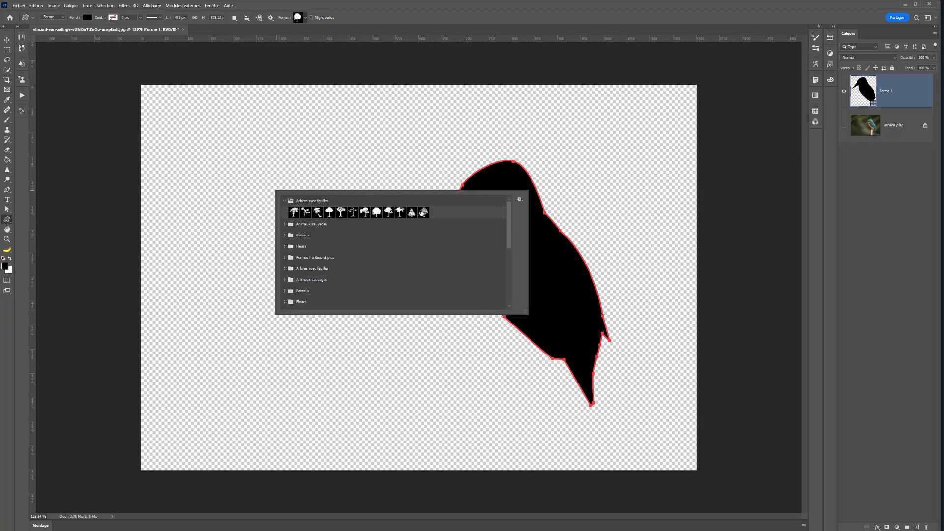
pyautogui.scroll(-5, 309, 271)
pyautogui.click(285, 304)
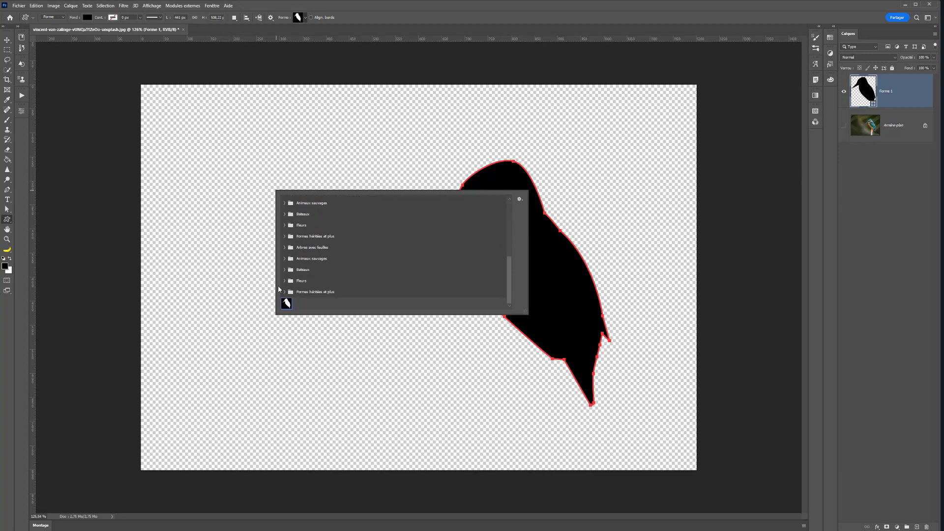
pyautogui.moveTo(184, 149); pyautogui.dragTo(307, 344)
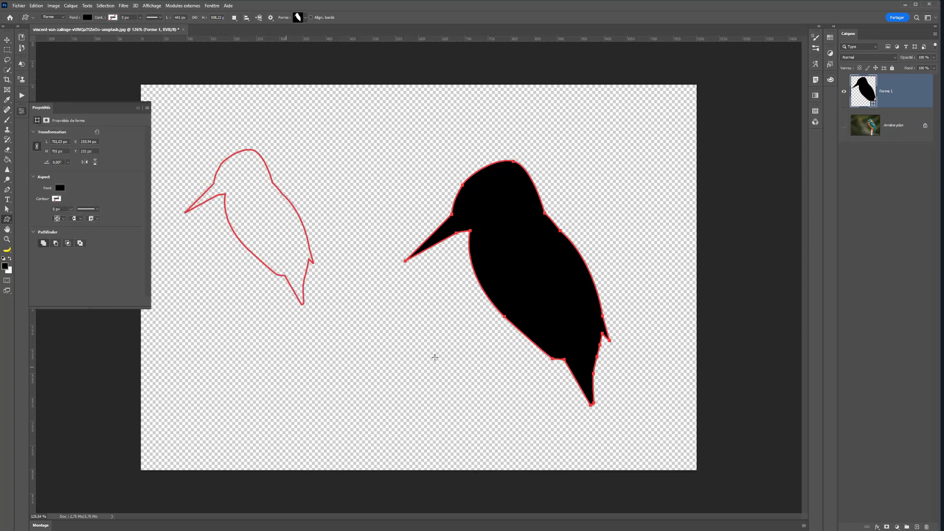
pyautogui.moveTo(446, 355); pyautogui.dragTo(368, 450)
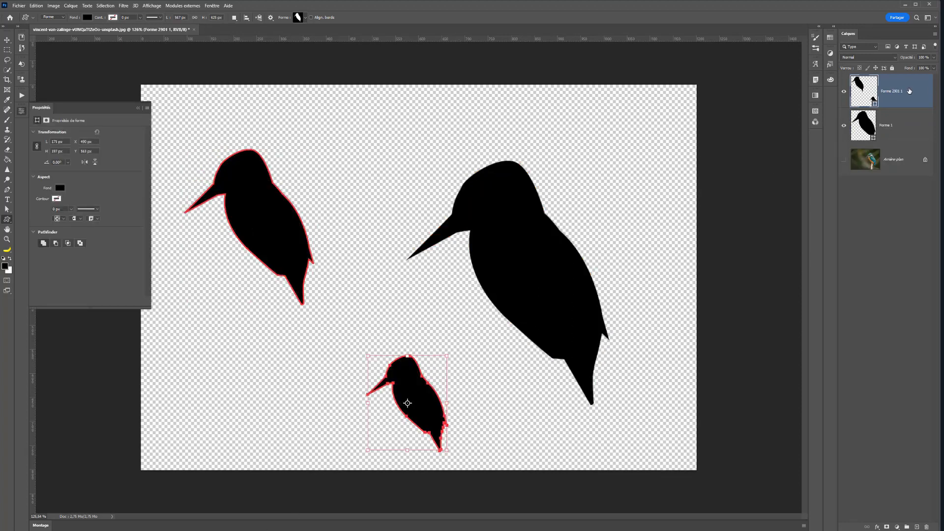
# Delete the small copy and undo back to the lone kingfisher photo layer.
pyautogui.press('Delete')
pyautogui.press('Return')
pyautogui.hotkey('ctrl', 'z')
pyautogui.hotkey('ctrl', 'z')
pyautogui.hotkey('ctrl', 'z')
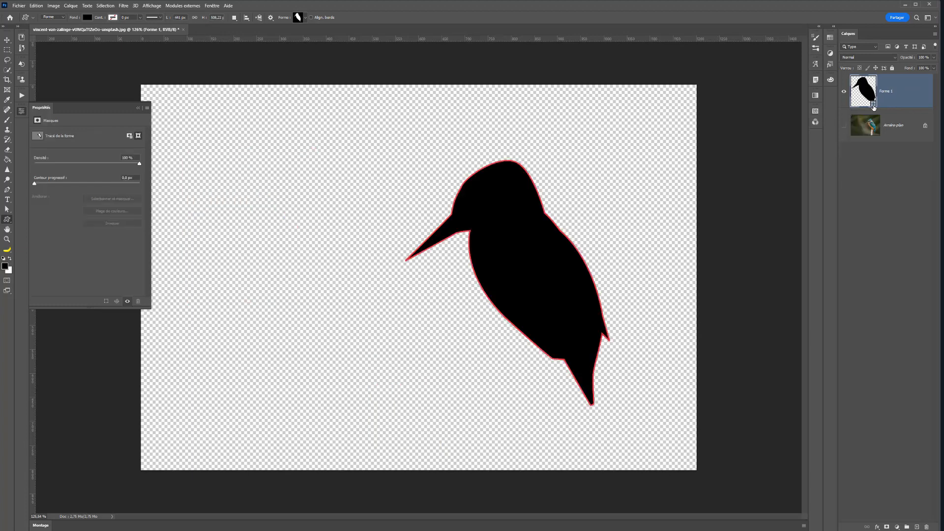
pyautogui.hotkey('ctrl', 'z')
pyautogui.hotkey('ctrl', 'z')
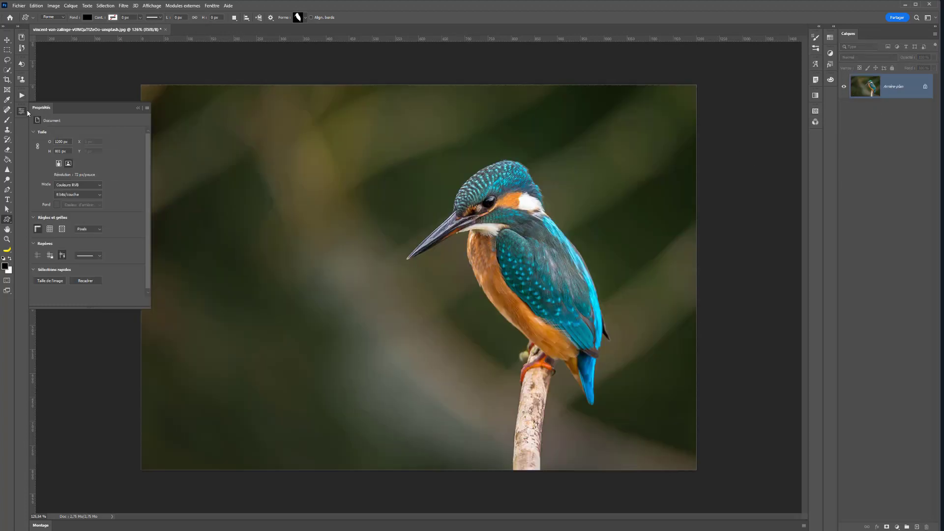
# Add a new empty layer and delete the kingfisher custom shape from the shape picker.
pyautogui.click(21, 111)
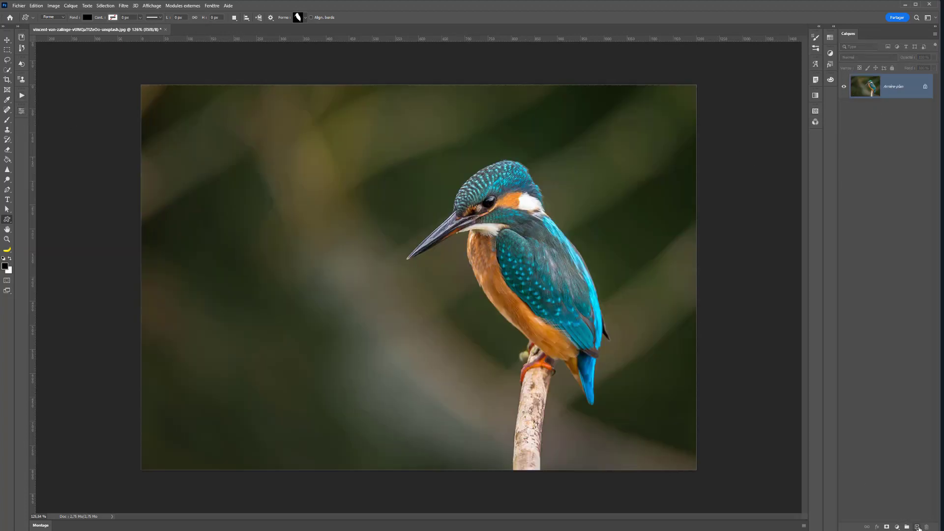
pyautogui.click(916, 527)
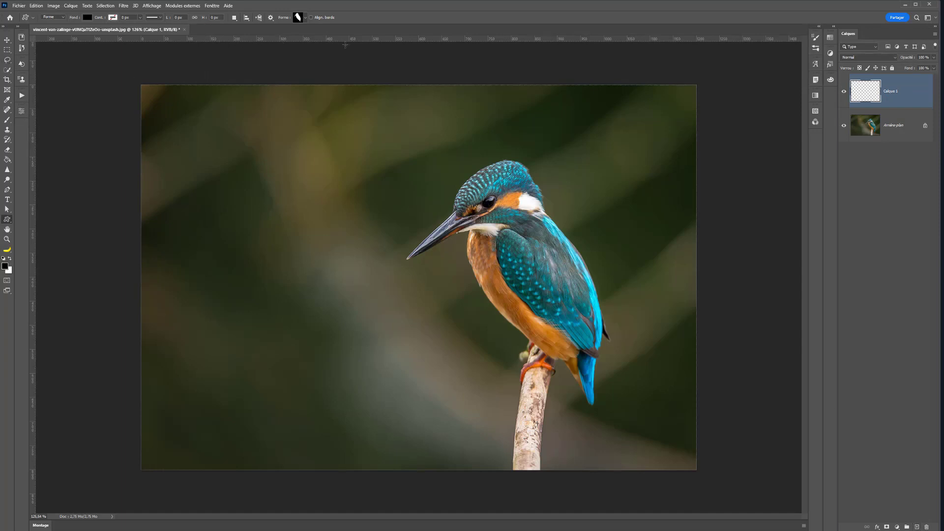
pyautogui.rightClick(246, 239)
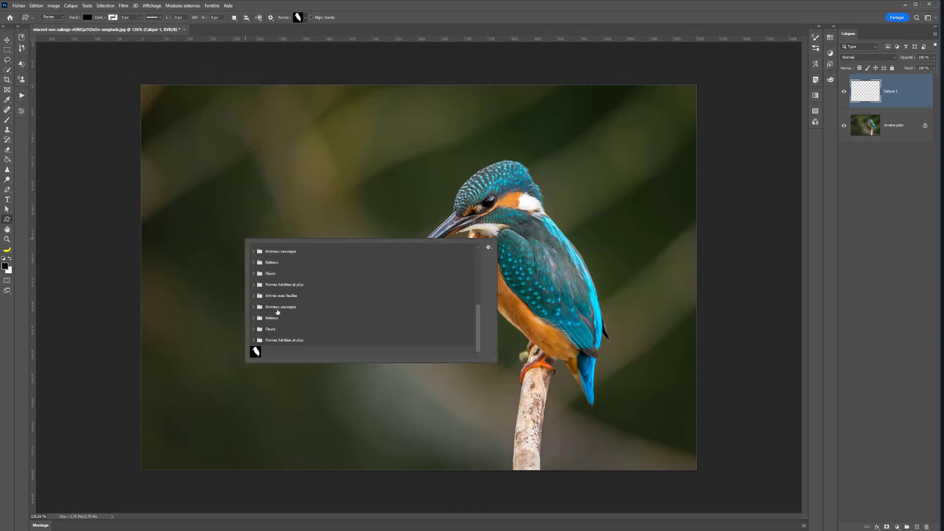
pyautogui.rightClick(252, 355)
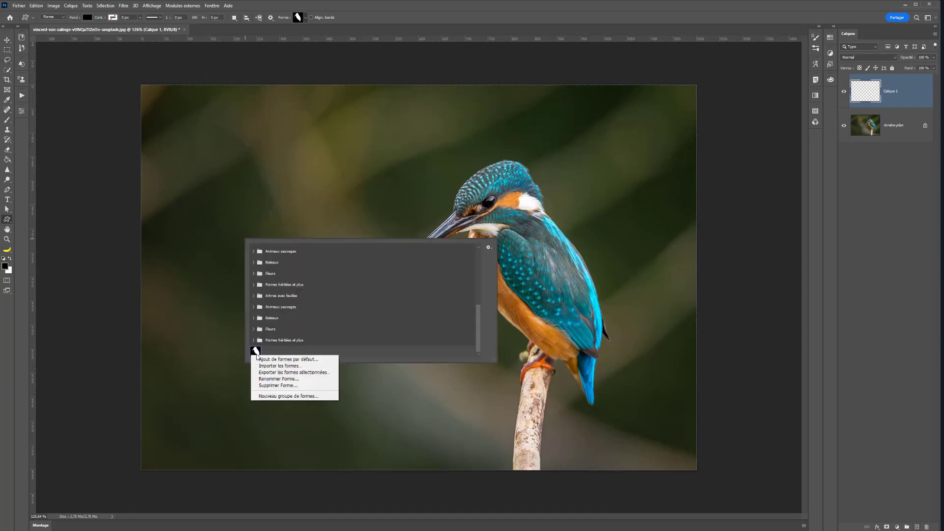
pyautogui.click(278, 386)
pyautogui.click(440, 199)
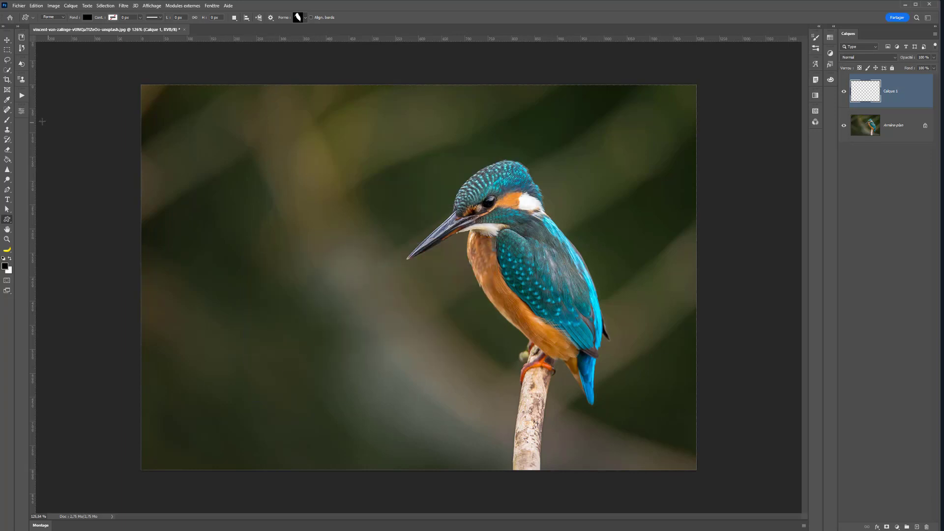
# Paint a black zigzag brush stroke on the new layer and hide the kingfisher photo layer.
pyautogui.click(7, 119)
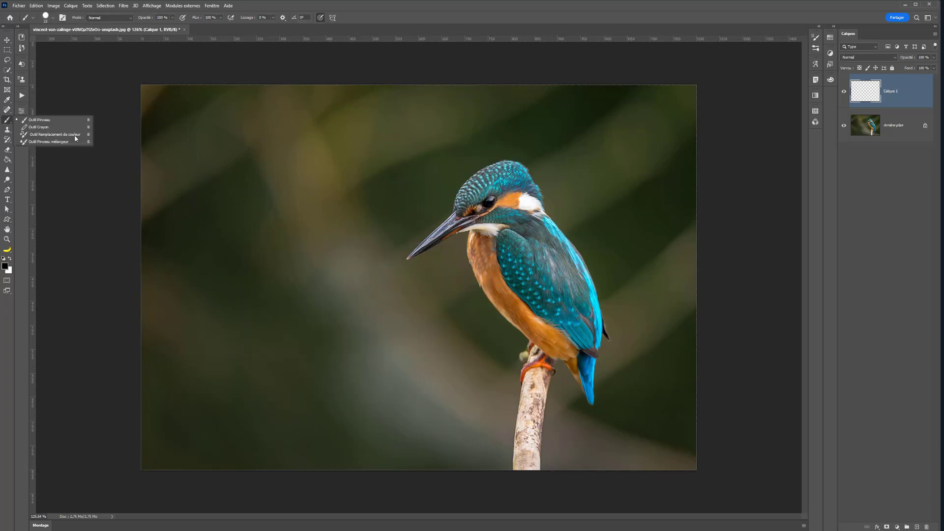
pyautogui.moveTo(366, 156); pyautogui.dragTo(396, 197)
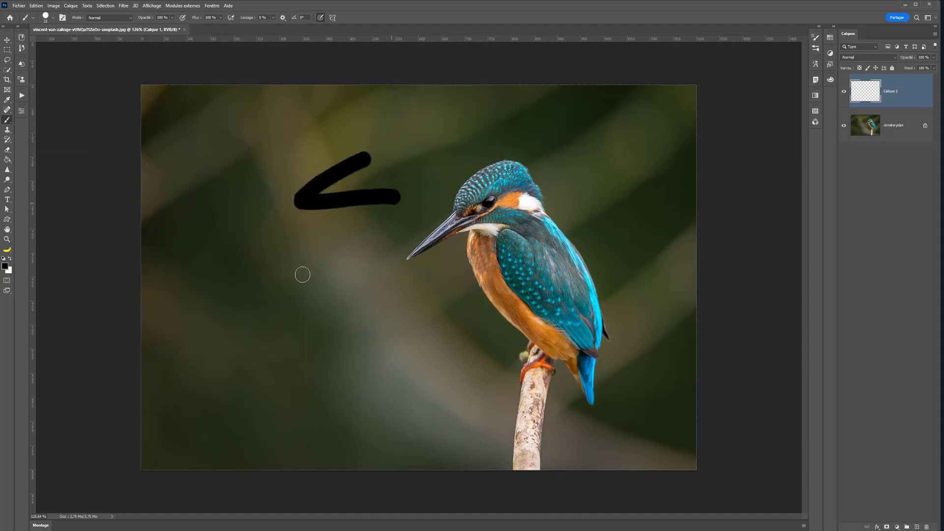
pyautogui.moveTo(302, 275); pyautogui.dragTo(274, 345)
pyautogui.click(846, 129)
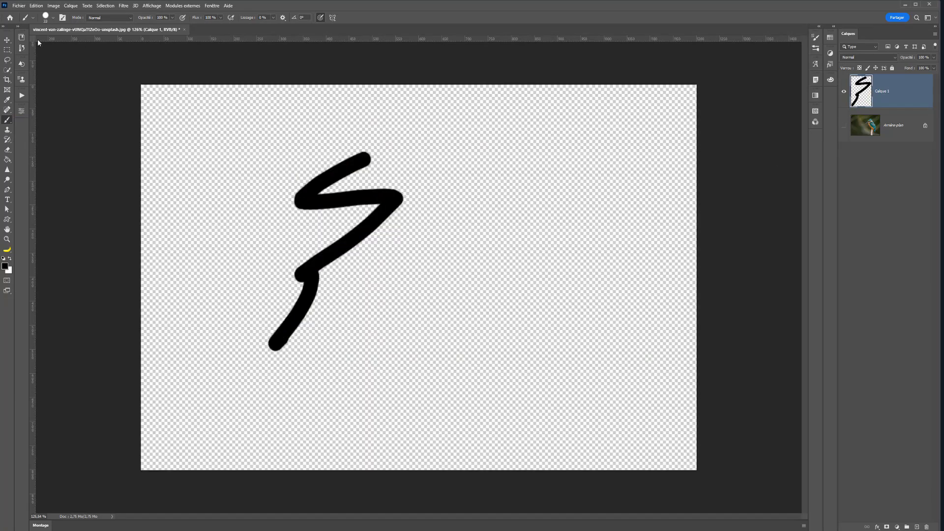
pyautogui.click(42, 6)
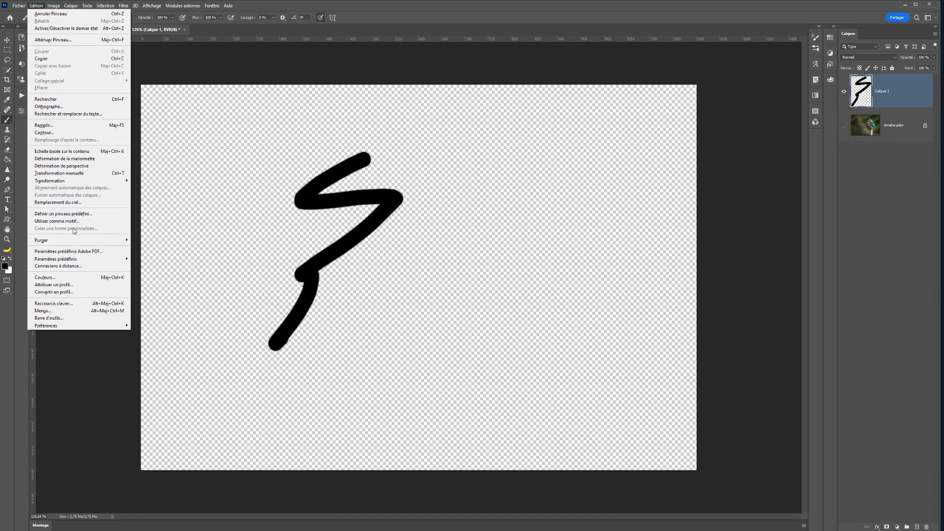
# Shift the black stroke to the right and show the Paths panel.
pyautogui.click(4, 42)
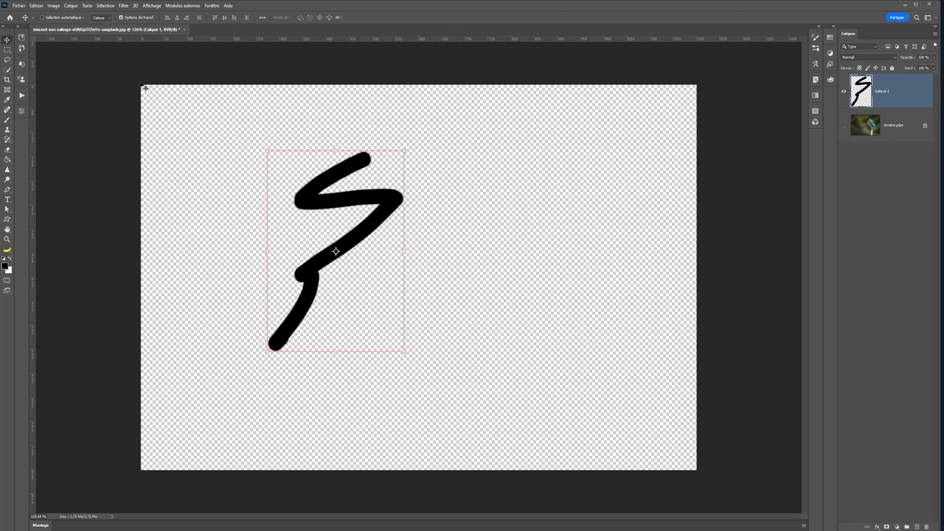
pyautogui.moveTo(383, 202); pyautogui.dragTo(448, 202)
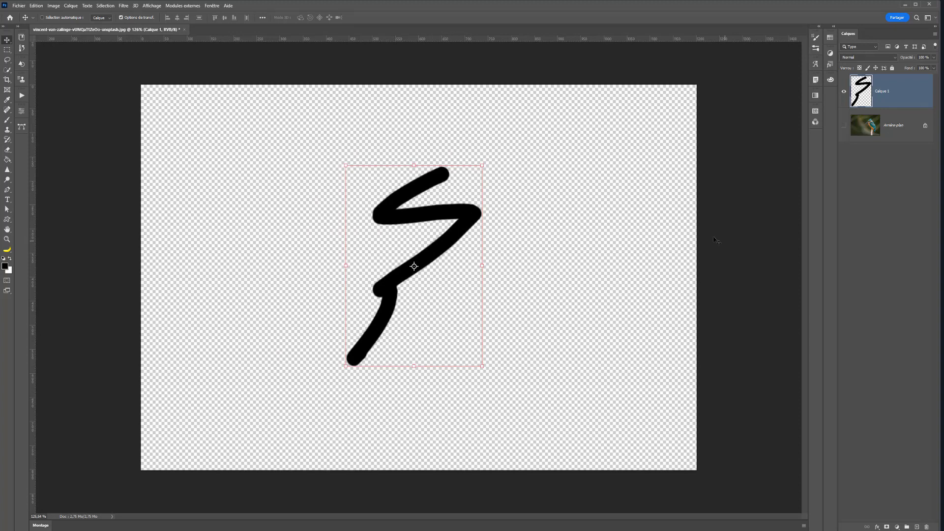
pyautogui.click(212, 7)
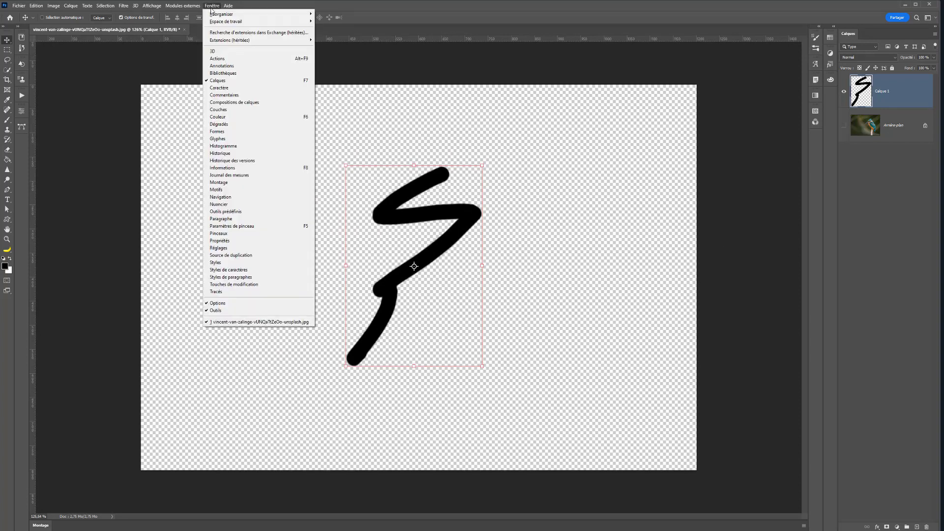
pyautogui.click(25, 128)
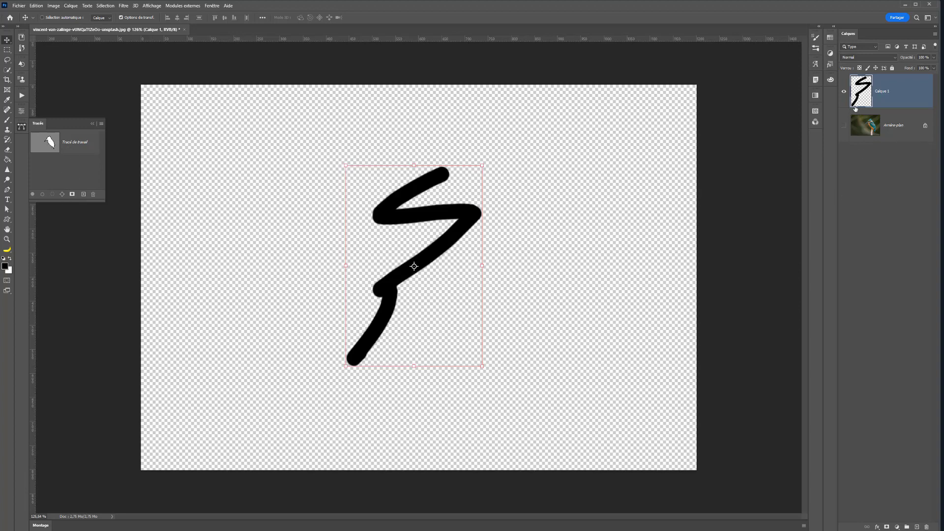
# Turn the stroke into a work path and back into a selection, then delete Calque 1.
pyautogui.keyDown('ctrl'); pyautogui.click(869, 88); pyautogui.keyUp('ctrl')
pyautogui.click(63, 195)
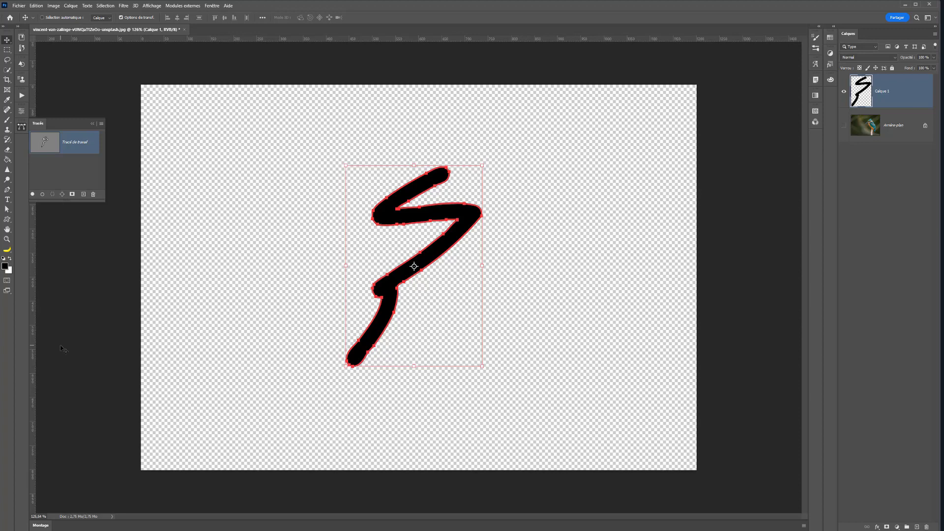
pyautogui.hotkey('ctrl', 'Return')
pyautogui.hotkey('ctrl', 'd')
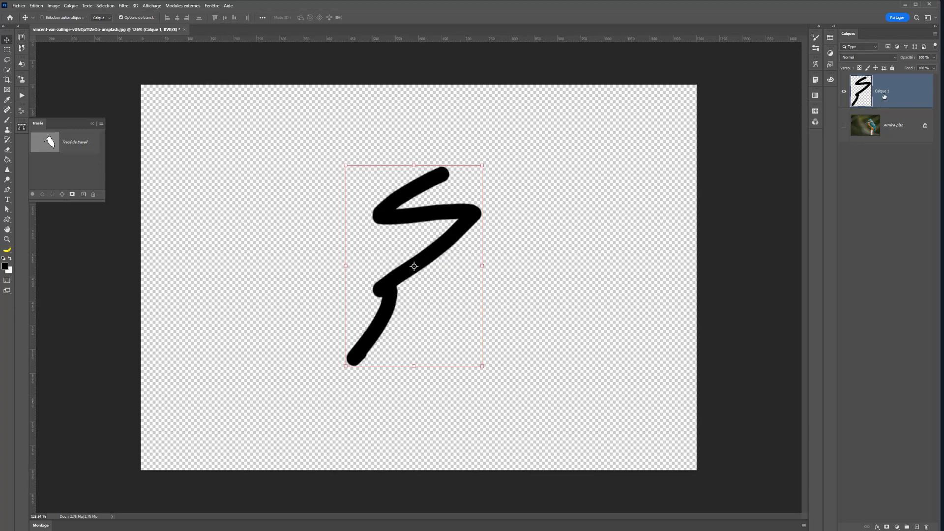
pyautogui.press('Delete')
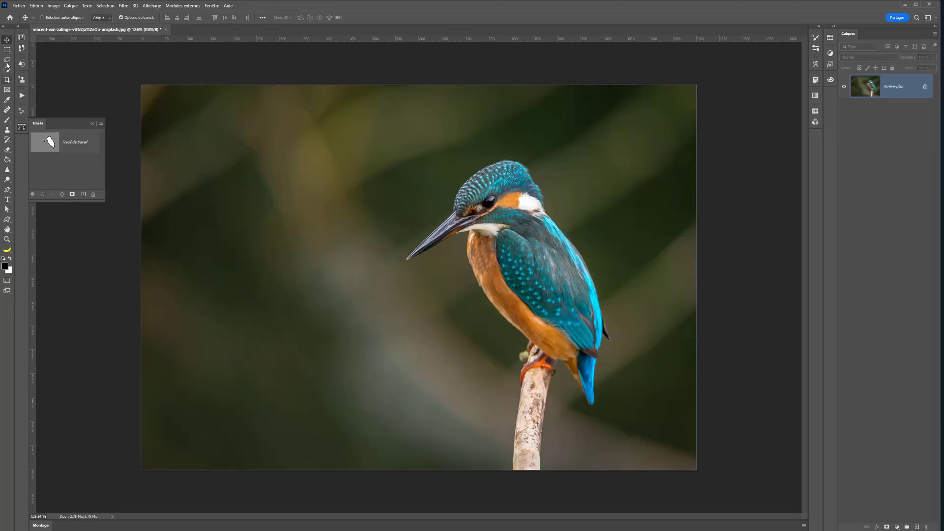
# Test a quick selection of the background as a work path, then clear it.
pyautogui.click(7, 70)
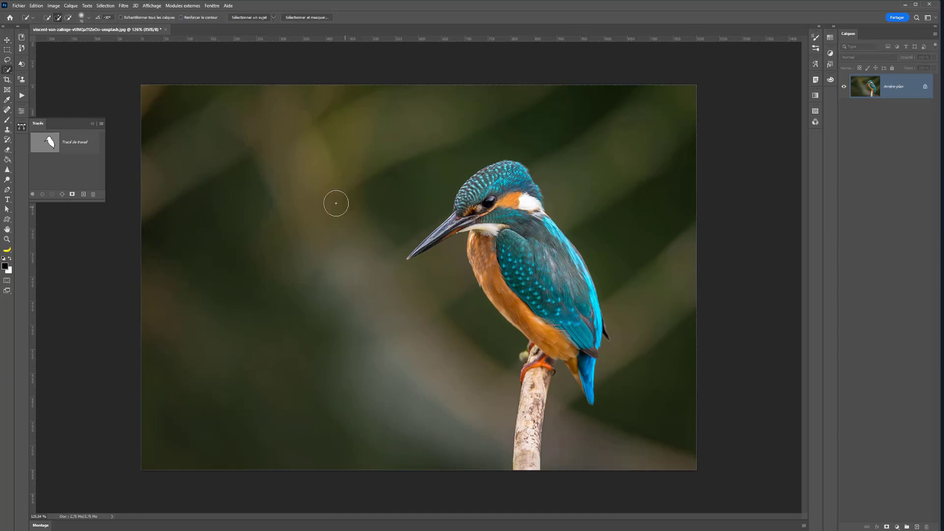
pyautogui.moveTo(336, 203); pyautogui.dragTo(321, 291)
pyautogui.click(53, 195)
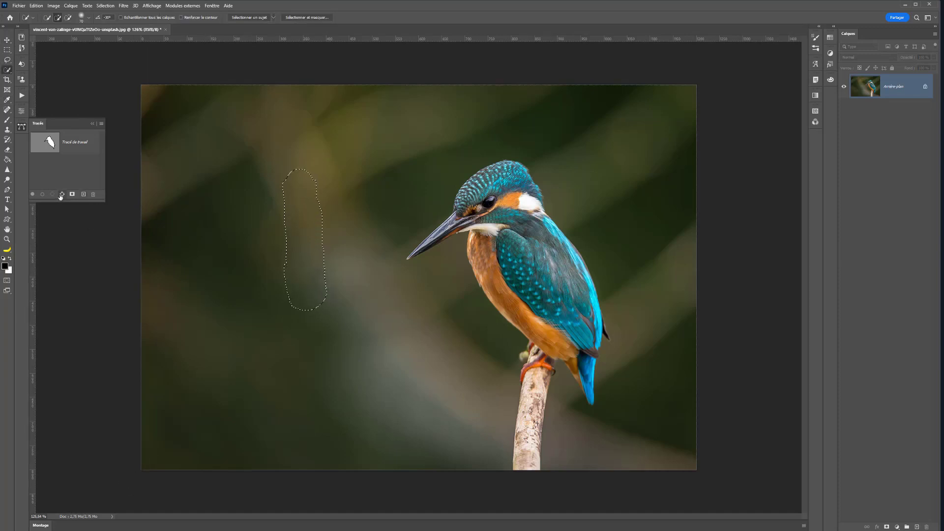
pyautogui.keyDown('ctrl'); pyautogui.click(52, 146); pyautogui.keyUp('ctrl')
pyautogui.hotkey('ctrl', 'd')
# Auto-select the kingfisher subject, make it a work path, and convert it to shape layer Forme 1.
pyautogui.click(274, 17)
pyautogui.click(250, 17)
pyautogui.click(250, 18)
pyautogui.click(61, 195)
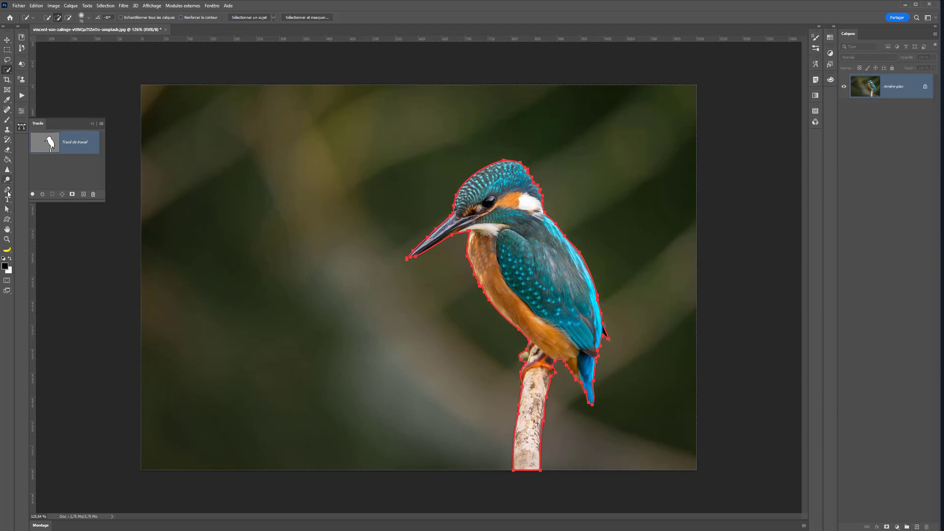
pyautogui.click(7, 191)
pyautogui.click(146, 18)
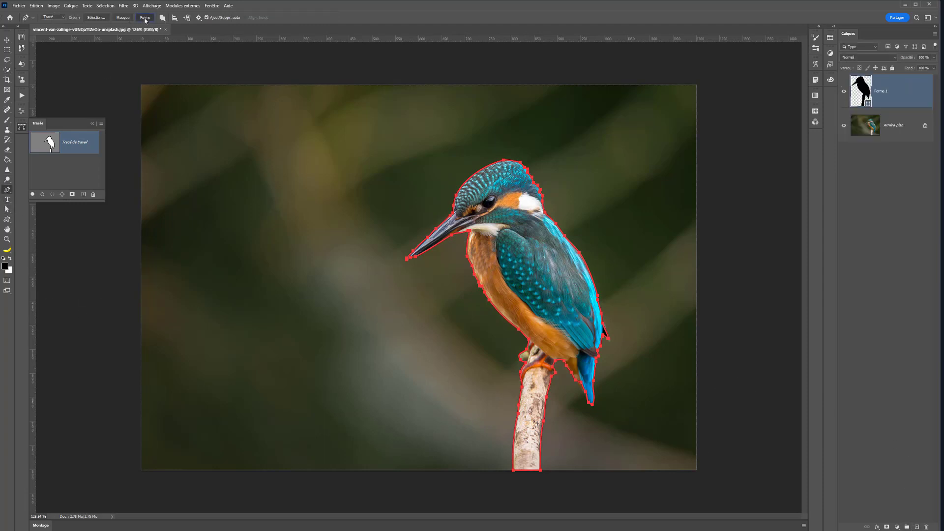
# Hide the photo layer and define the silhouette as custom shape Forme 2901.
pyautogui.click(845, 126)
pyautogui.click(53, 6)
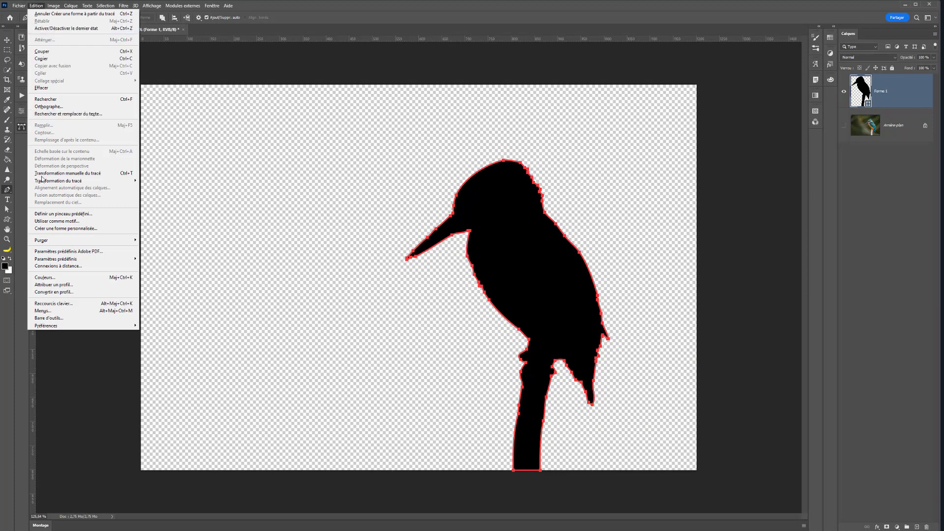
pyautogui.click(66, 228)
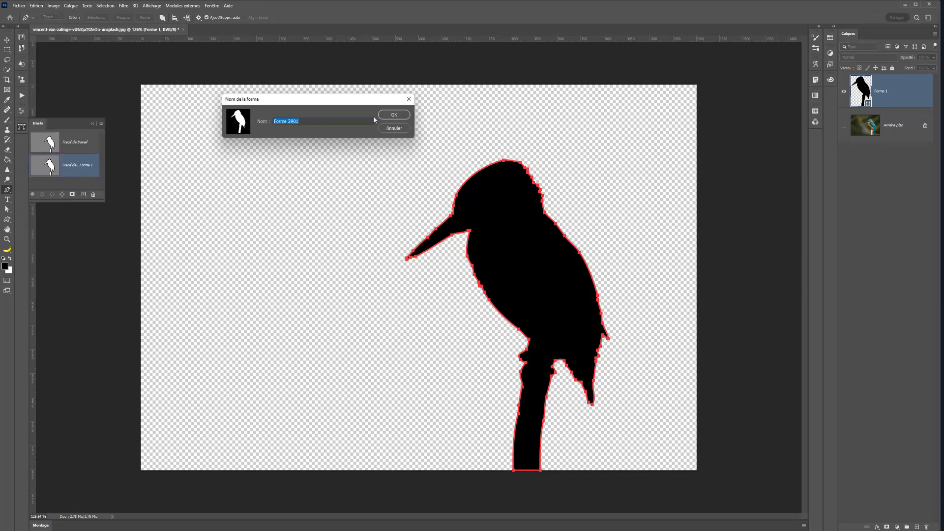
pyautogui.click(392, 114)
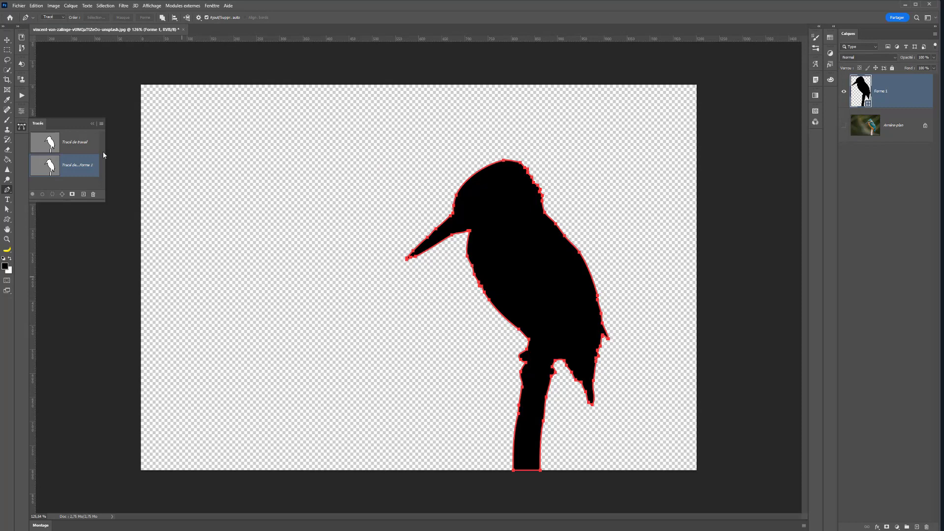
# Create a new blank document, Sans titre-1, with default settings.
pyautogui.click(19, 6)
pyautogui.click(22, 14)
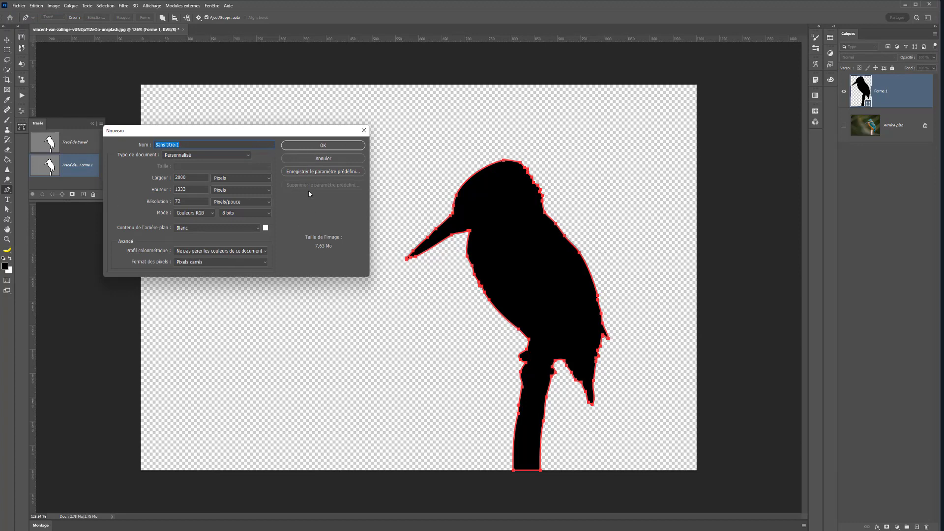
pyautogui.press('Return')
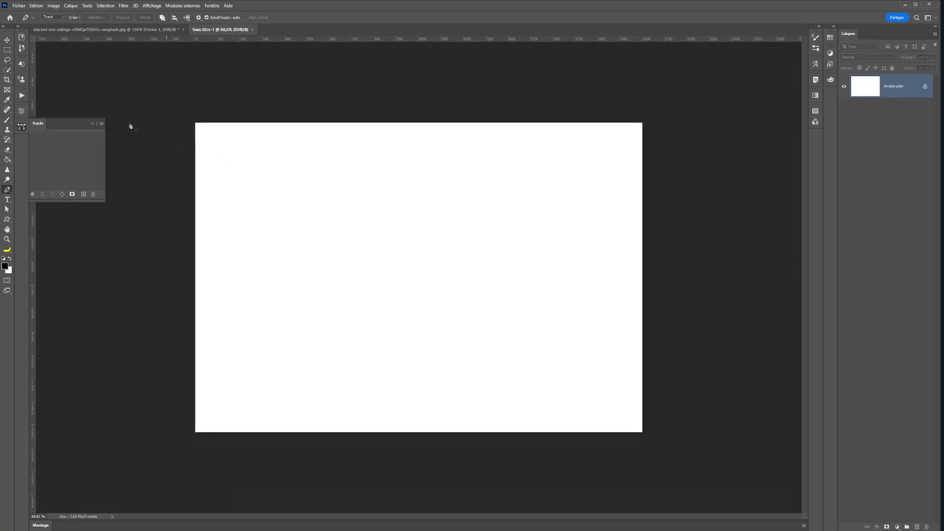
# Draw the new kingfisher shape full height, recolour it red (c43232), then delete it.
pyautogui.click(7, 221)
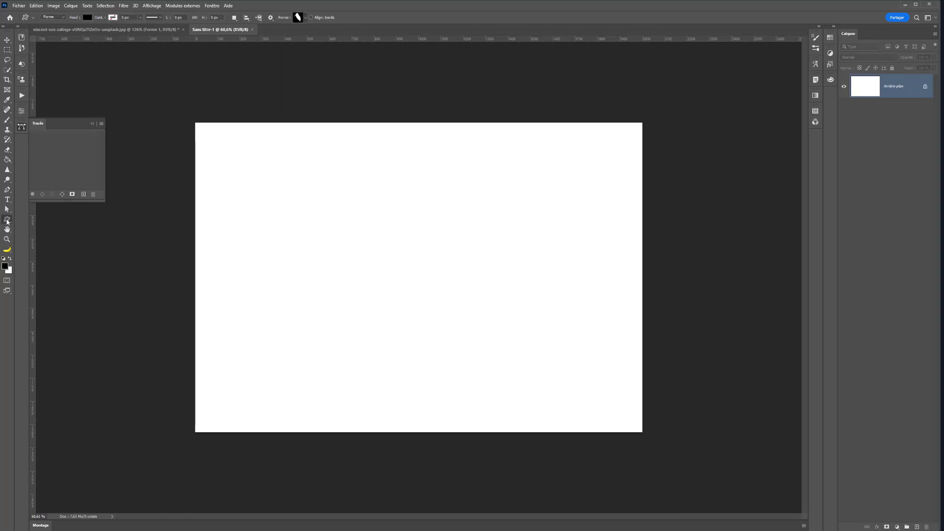
pyautogui.rightClick(473, 226)
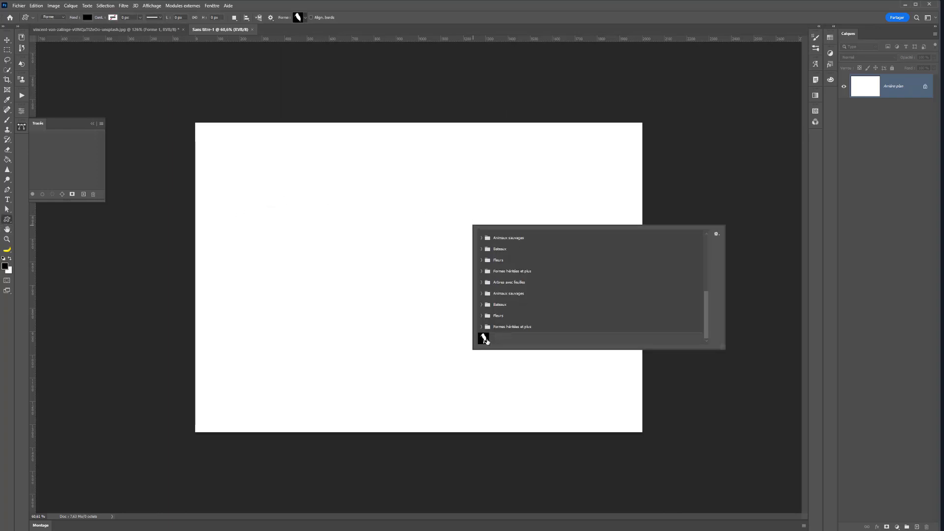
pyautogui.click(484, 339)
pyautogui.moveTo(239, 160); pyautogui.dragTo(478, 361)
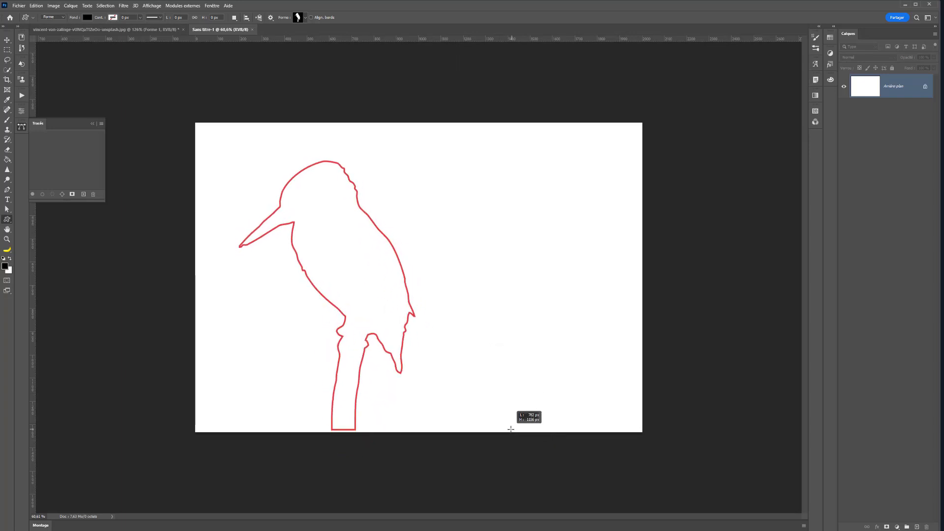
pyautogui.moveTo(478, 360); pyautogui.dragTo(512, 456)
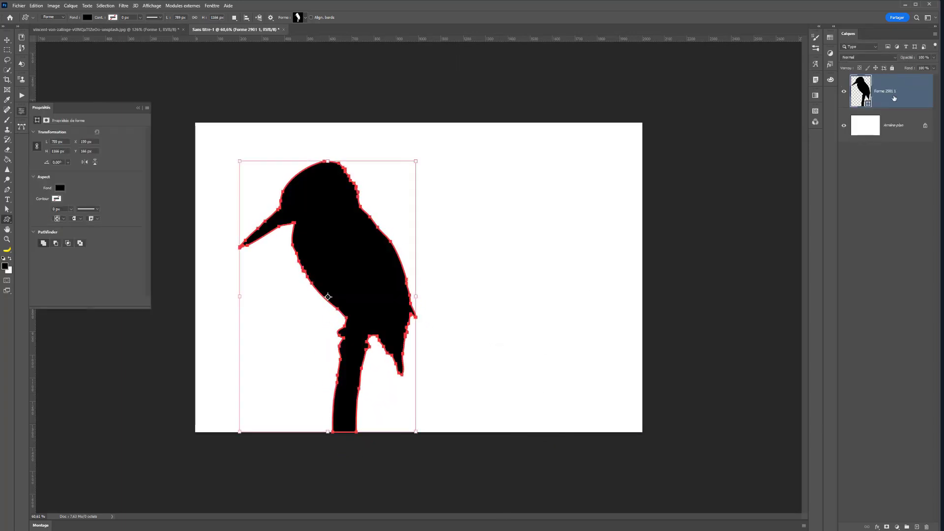
pyautogui.doubleClick(866, 84)
pyautogui.write('c43232')
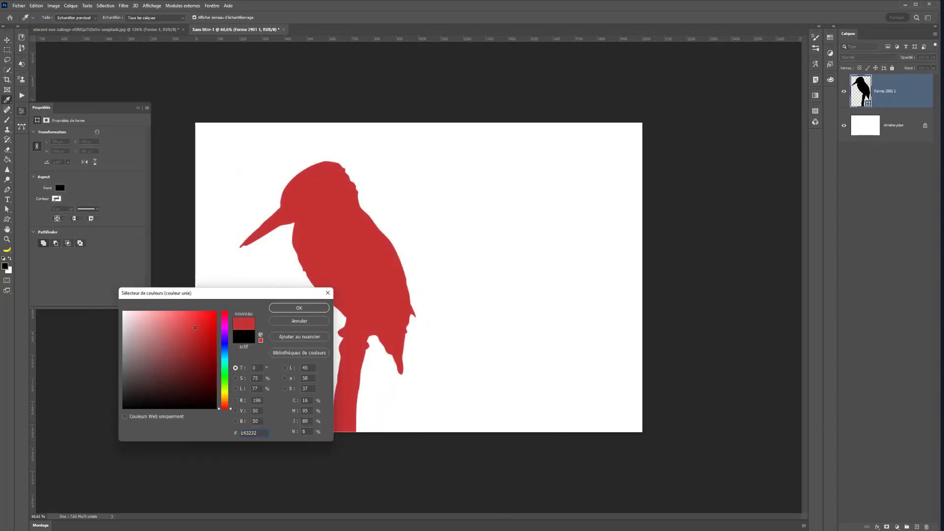
pyautogui.write('e36464')
pyautogui.click(299, 308)
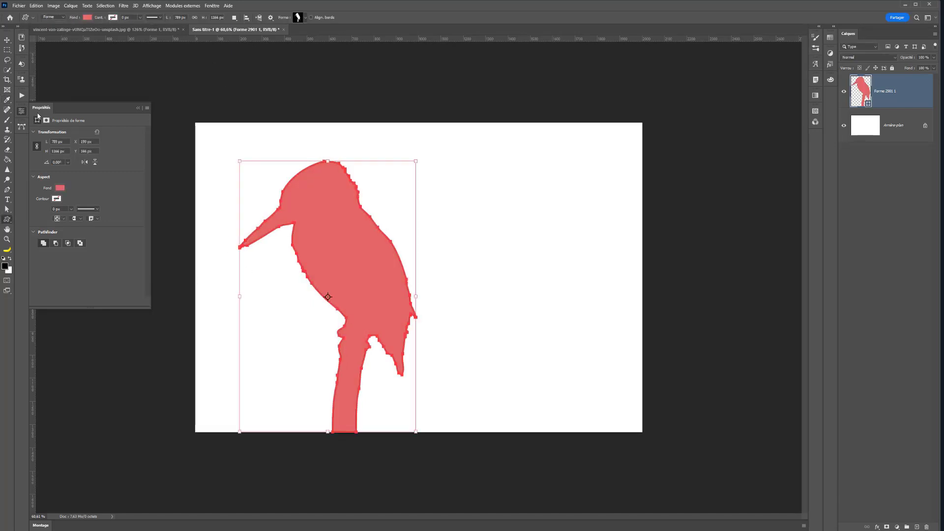
pyautogui.press('Delete')
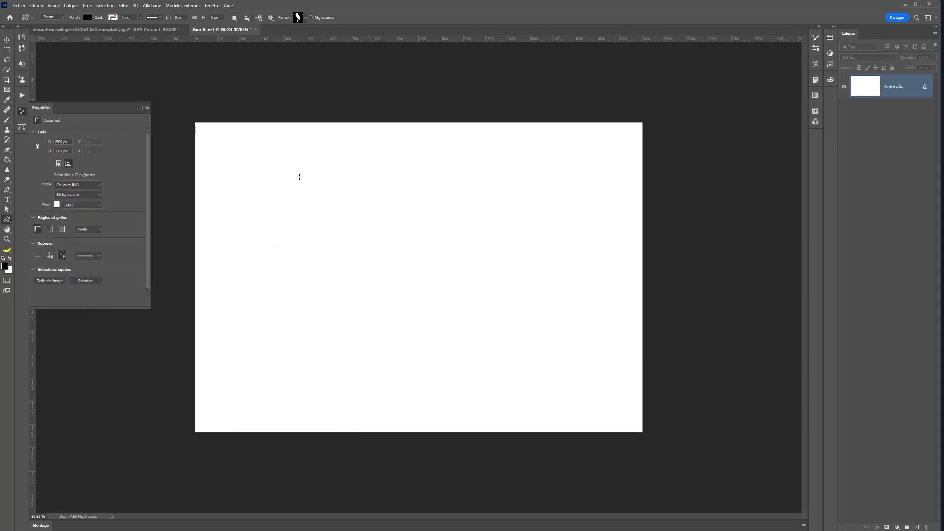
# Back in the photo document, trace a closed wing outline inside the bird with the Pen tool.
pyautogui.click(105, 29)
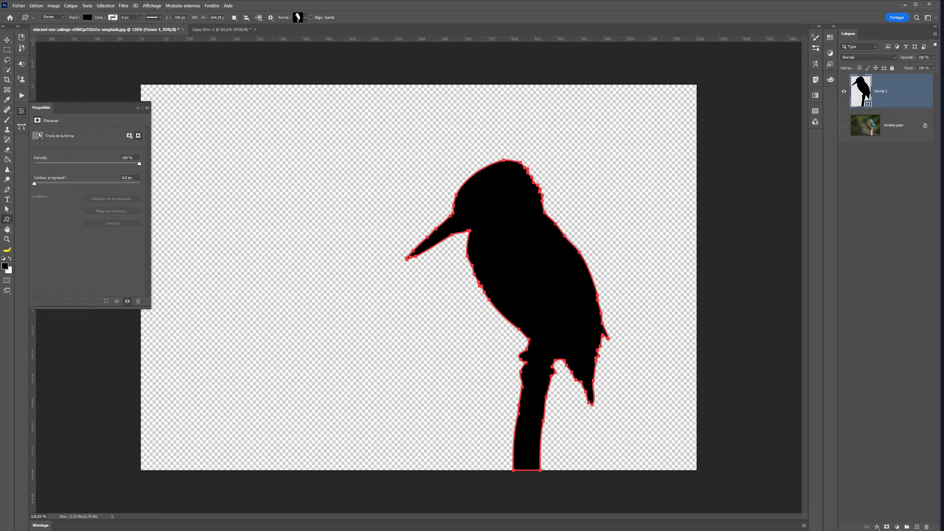
pyautogui.click(7, 192)
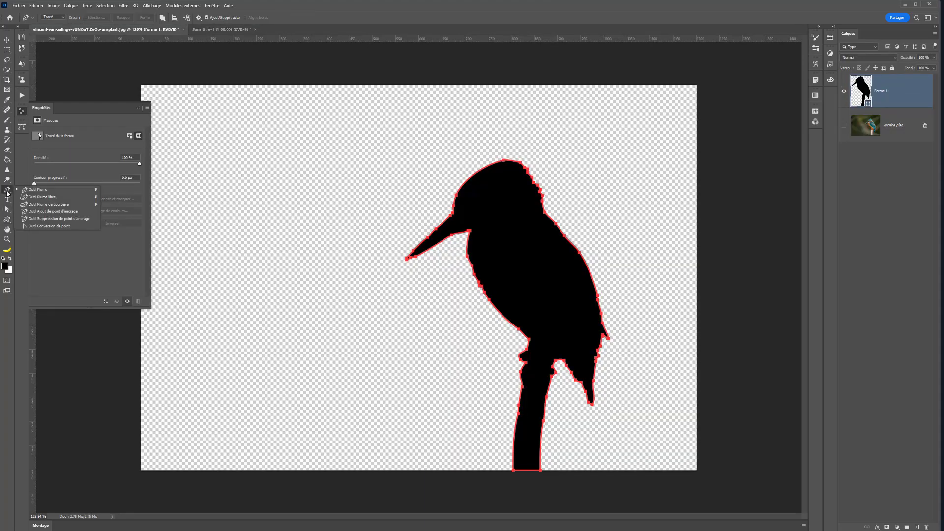
pyautogui.click(38, 189)
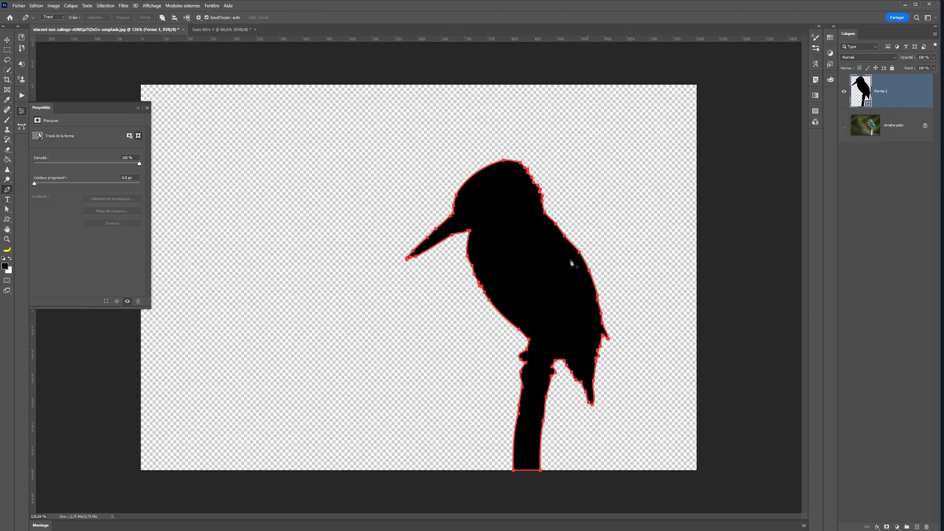
pyautogui.click(533, 228)
pyautogui.moveTo(580, 279); pyautogui.dragTo(589, 311)
pyautogui.click(592, 323)
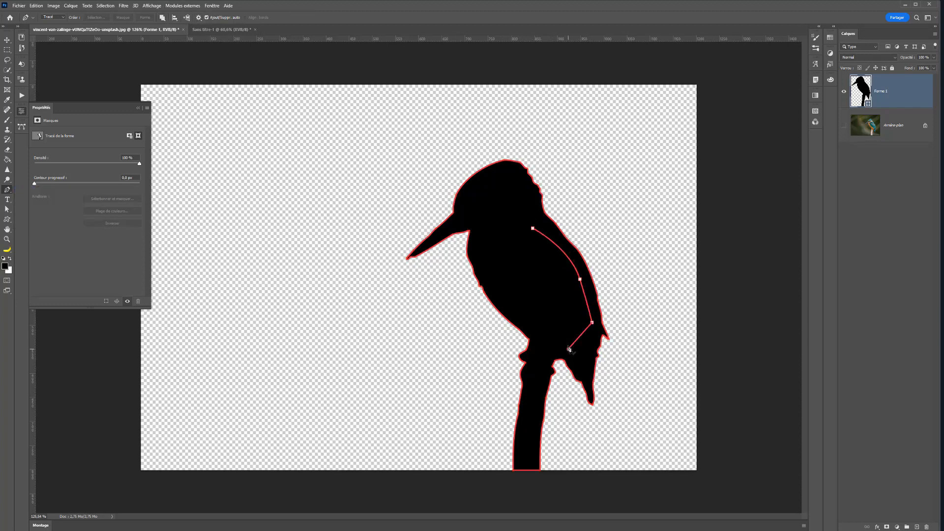
pyautogui.moveTo(568, 349); pyautogui.dragTo(602, 347)
pyautogui.hotkey('ctrl', 'z')
pyautogui.click(563, 277)
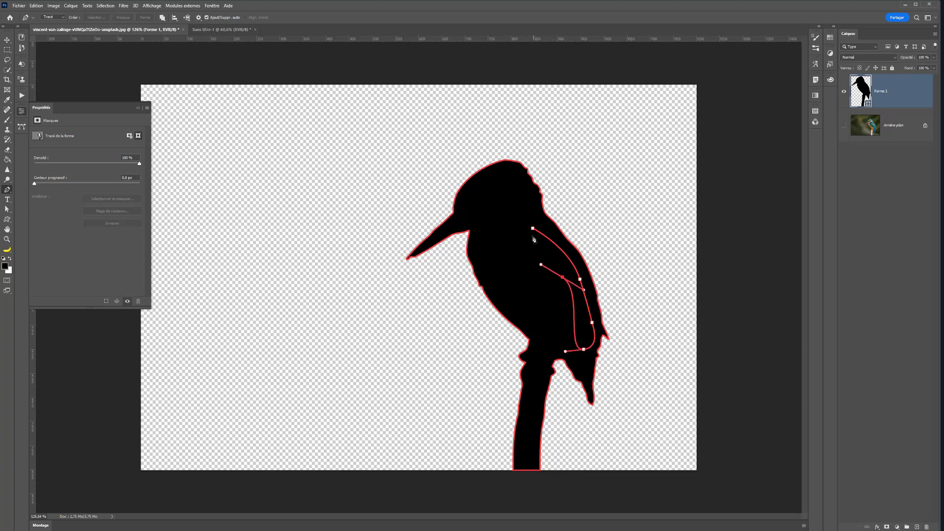
pyautogui.moveTo(532, 229); pyautogui.dragTo(540, 227)
# Set Exclude Overlapping Shapes so the wing cuts a hole, and add an eye cut-out.
pyautogui.click(162, 17)
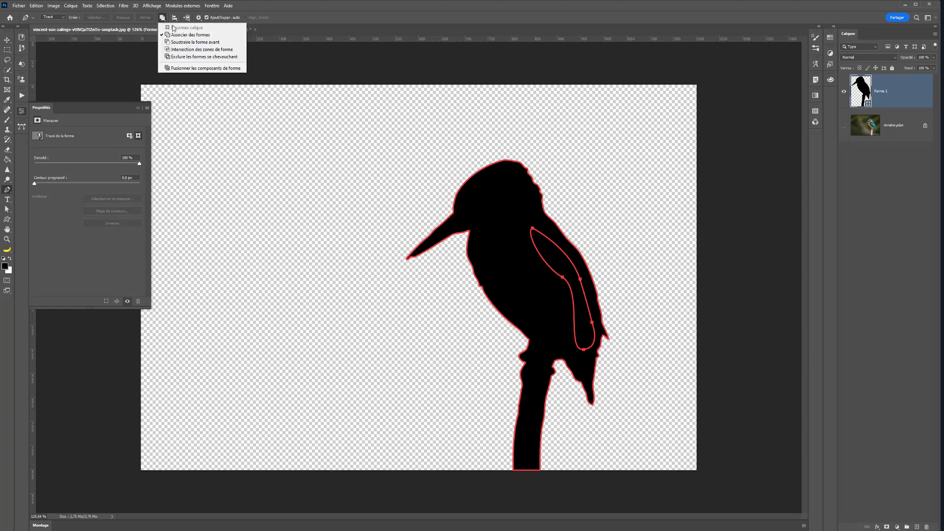
pyautogui.click(204, 56)
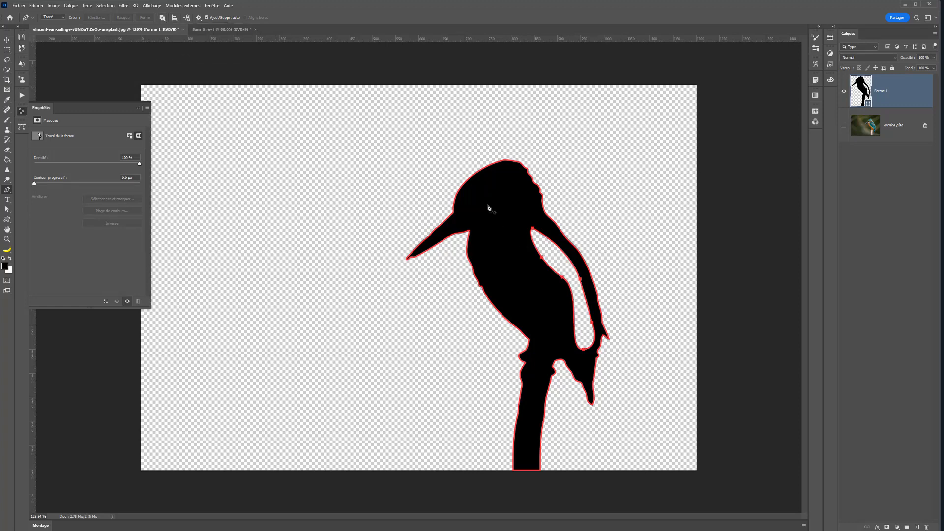
pyautogui.click(496, 184)
pyautogui.click(485, 219)
pyautogui.moveTo(501, 220)
pyautogui.mouseDown()
pyautogui.moveTo(520, 213)
pyautogui.moveTo(506, 193)
pyautogui.mouseUp()
pyautogui.press('Escape')
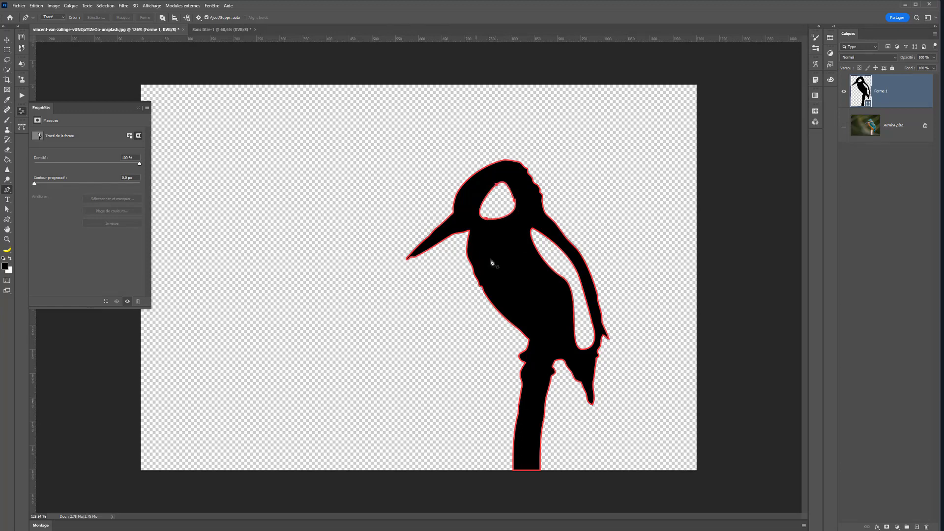
# Add a thin sliver cut-out along the belly.
pyautogui.click(489, 254)
pyautogui.moveTo(511, 318); pyautogui.dragTo(528, 333)
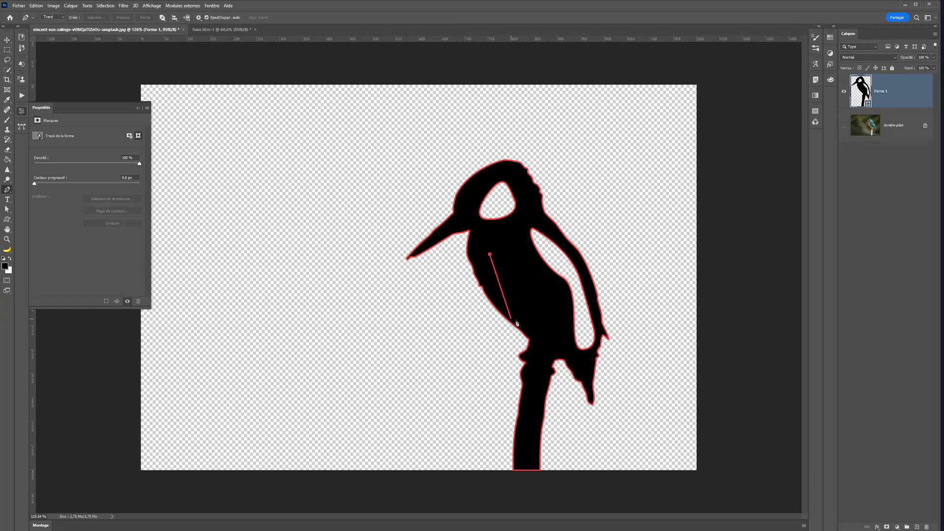
pyautogui.click(538, 338)
pyautogui.click(490, 254)
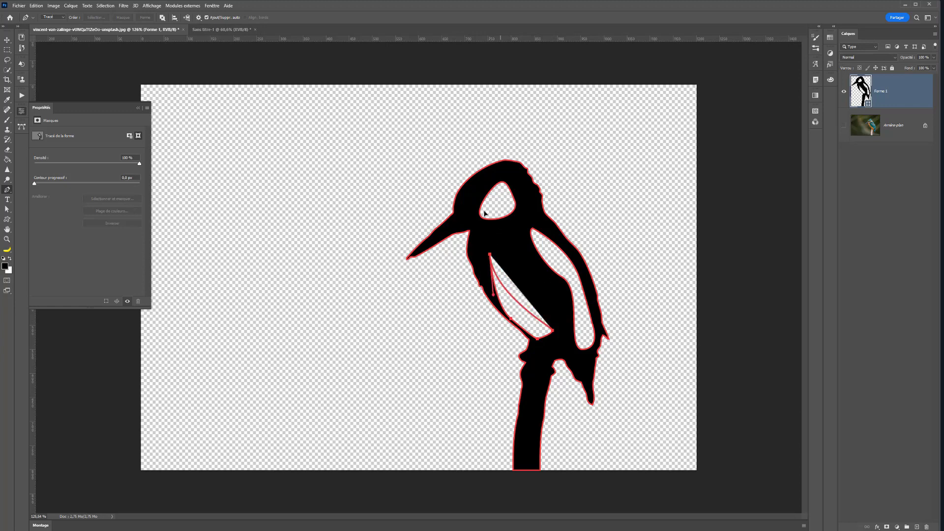
pyautogui.click(8, 41)
# Define the cut-out bird as custom shape Forme 2902, then switch to Sans titre-1.
pyautogui.click(35, 6)
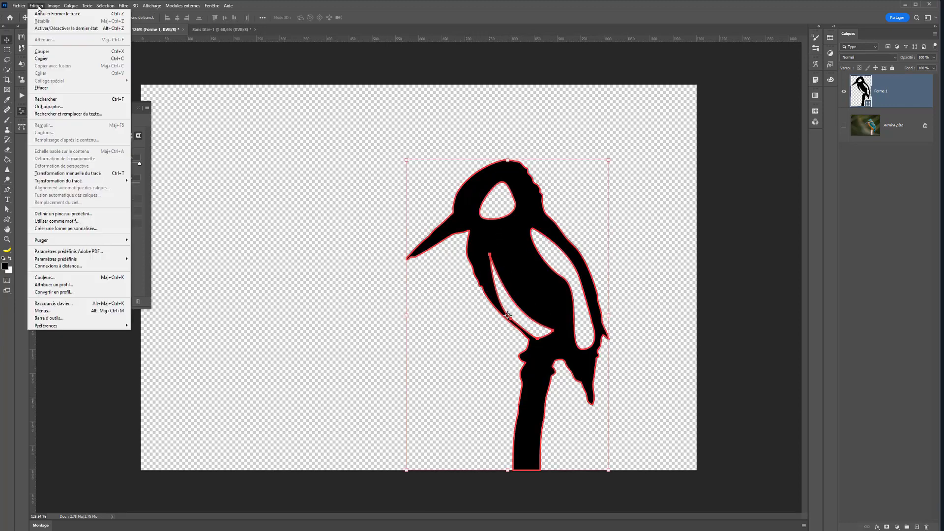
pyautogui.click(63, 229)
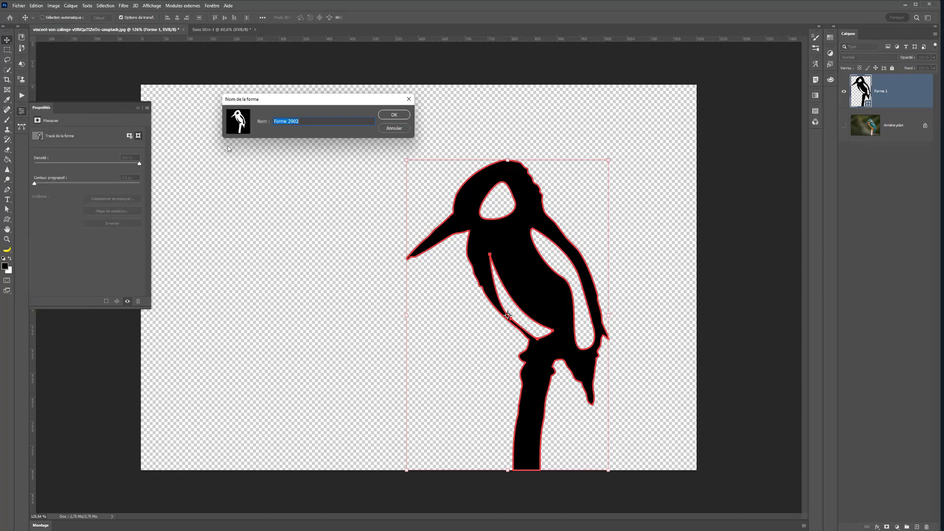
pyautogui.click(396, 129)
pyautogui.click(222, 30)
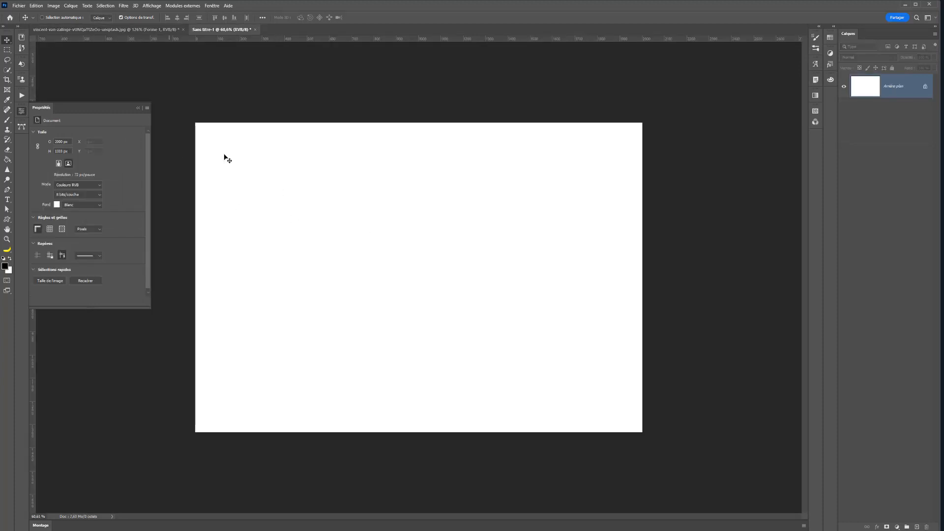
# Draw the kingfisher shape on the canvas, lengthen its perch downward, and accept path conversion.
pyautogui.click(7, 219)
pyautogui.moveTo(244, 216); pyautogui.dragTo(475, 413)
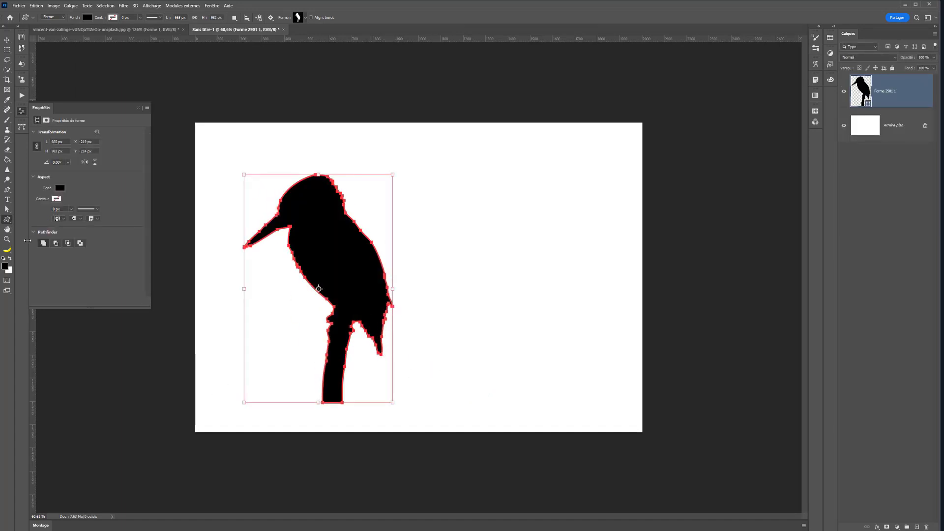
pyautogui.click(8, 213)
pyautogui.moveTo(8, 213); pyautogui.dragTo(36, 212)
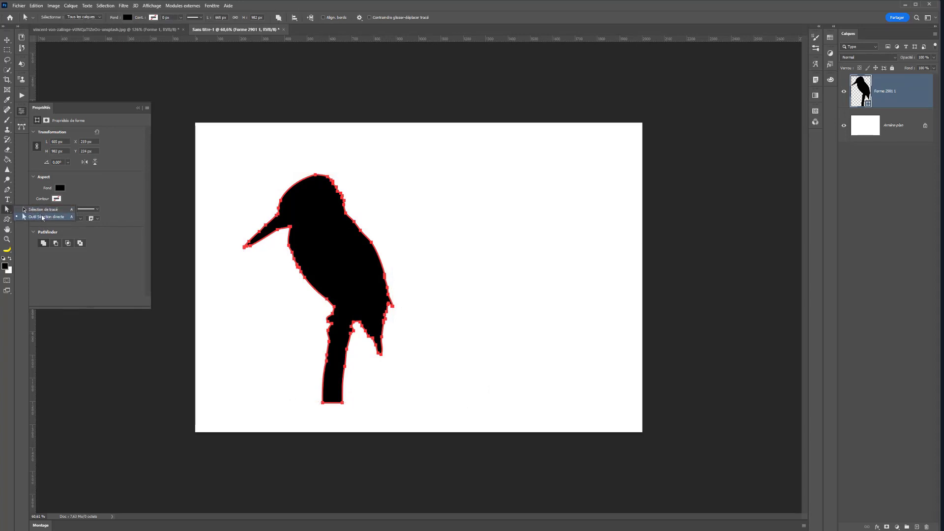
pyautogui.click(43, 218)
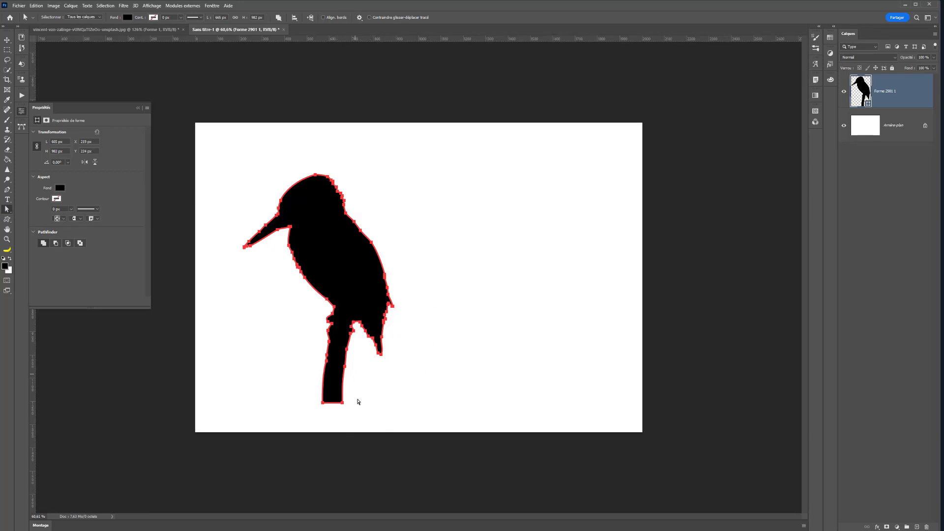
pyautogui.moveTo(366, 389); pyautogui.dragTo(291, 430)
pyautogui.click(364, 437)
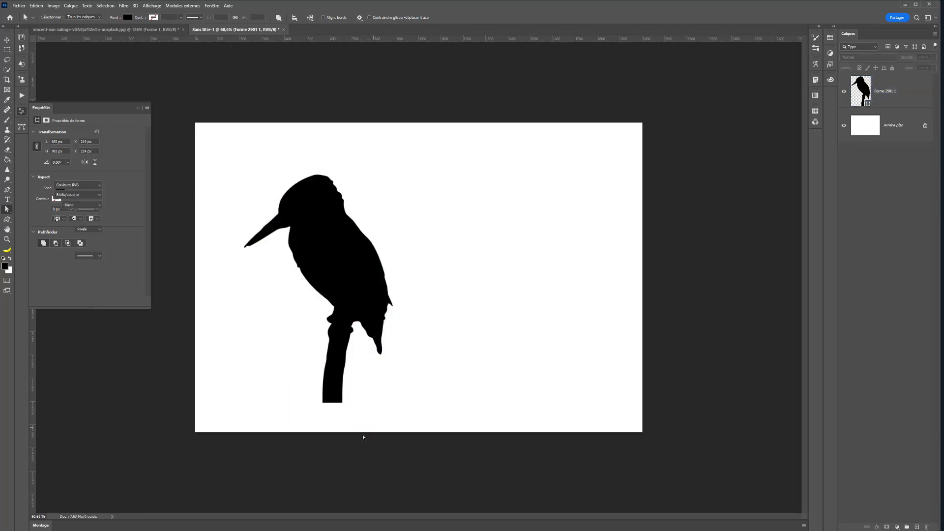
pyautogui.moveTo(387, 415); pyautogui.dragTo(295, 391)
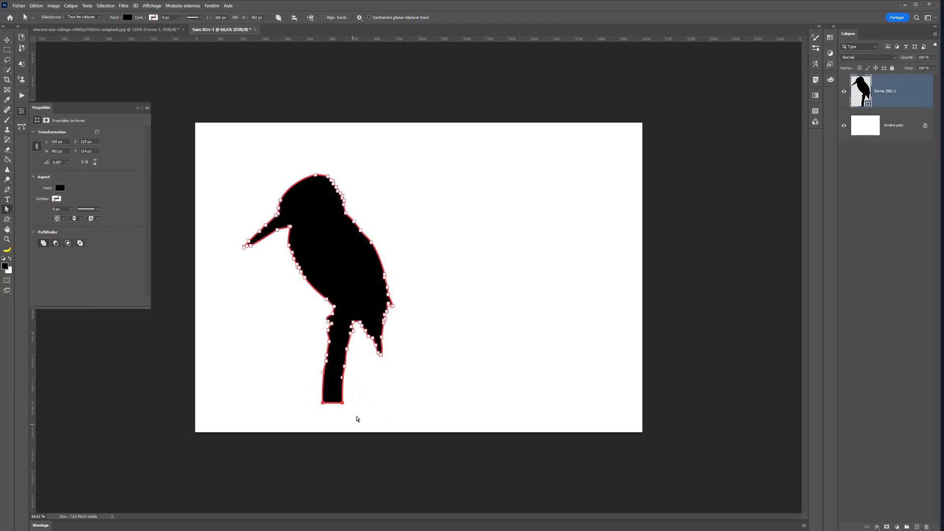
pyautogui.moveTo(342, 404); pyautogui.dragTo(343, 434)
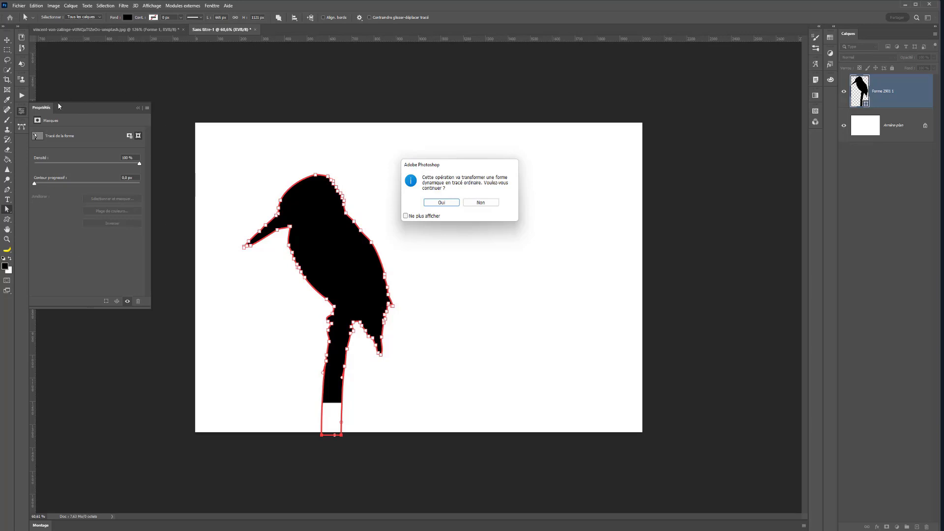
pyautogui.click(452, 203)
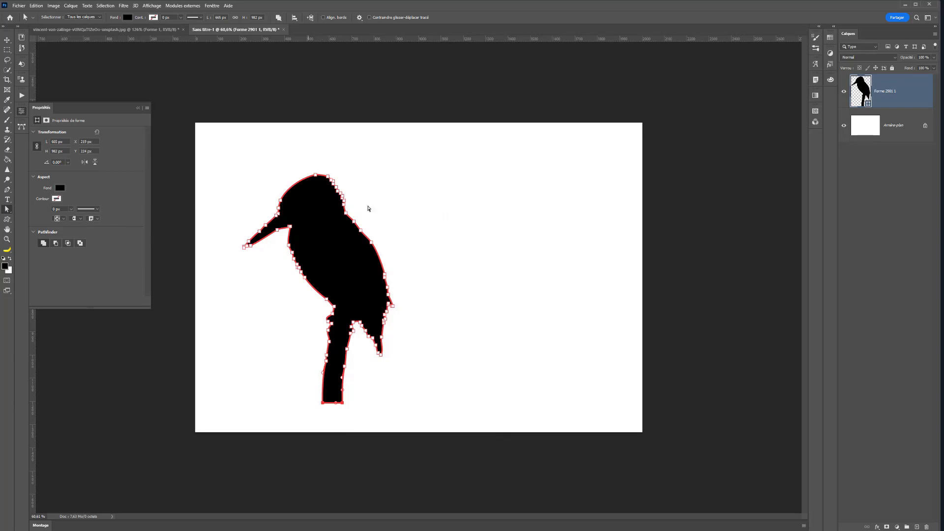
# Try the stroke alignment options and set the outline width to about 21.74 px.
pyautogui.click(59, 188)
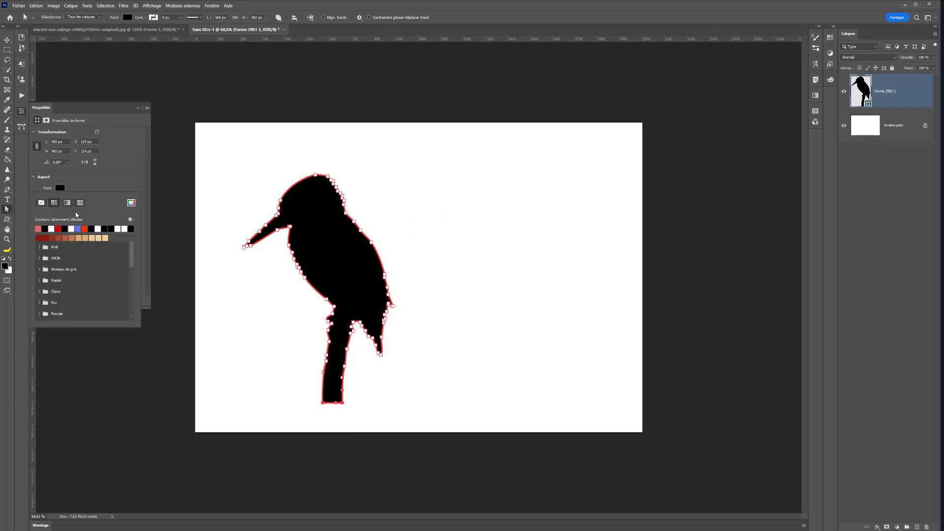
pyautogui.click(98, 181)
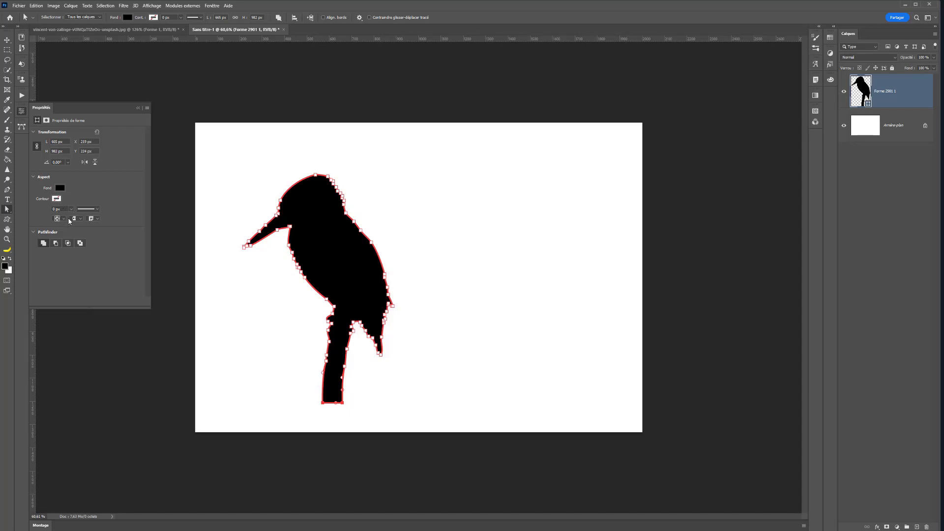
pyautogui.click(63, 219)
pyautogui.click(63, 220)
pyautogui.click(58, 239)
pyautogui.click(71, 209)
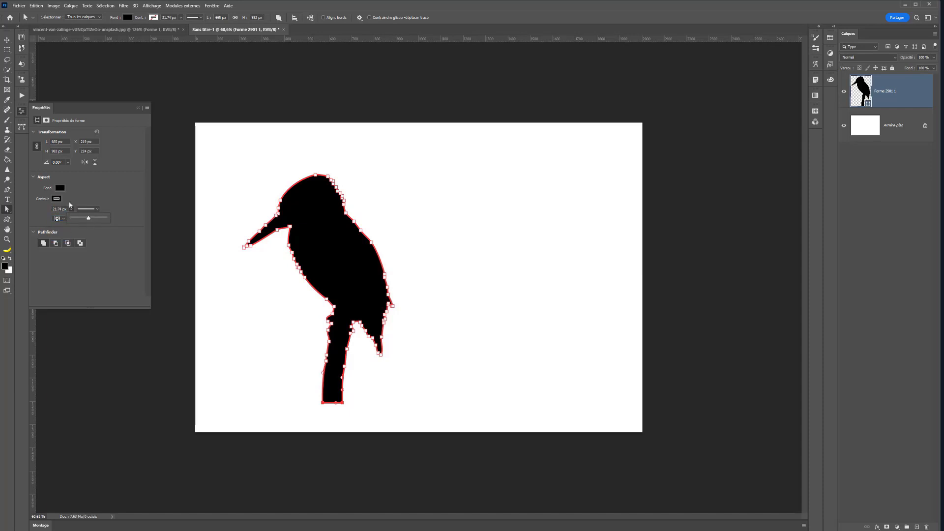
# Make the bird's outline red, test outside stroke alignment, then undo it.
pyautogui.click(57, 199)
pyautogui.click(38, 240)
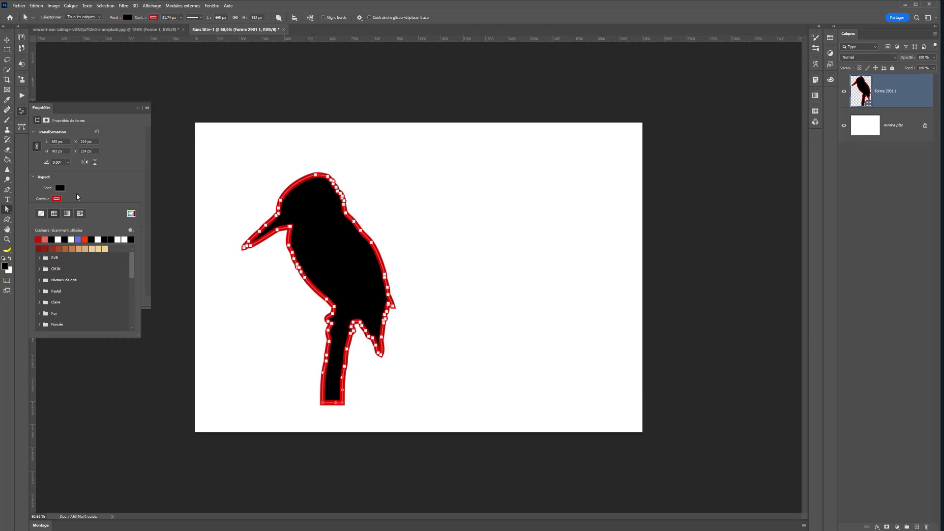
pyautogui.click(90, 189)
pyautogui.click(63, 218)
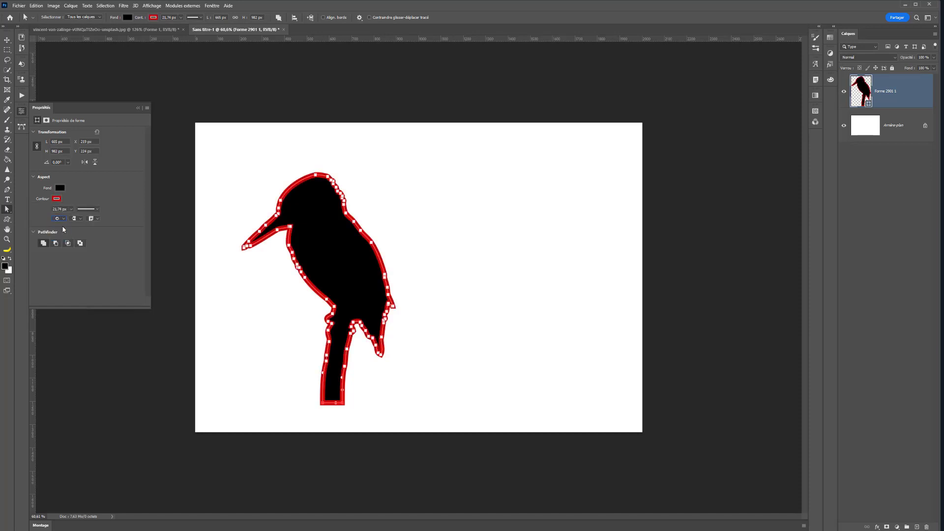
pyautogui.click(62, 218)
pyautogui.click(58, 234)
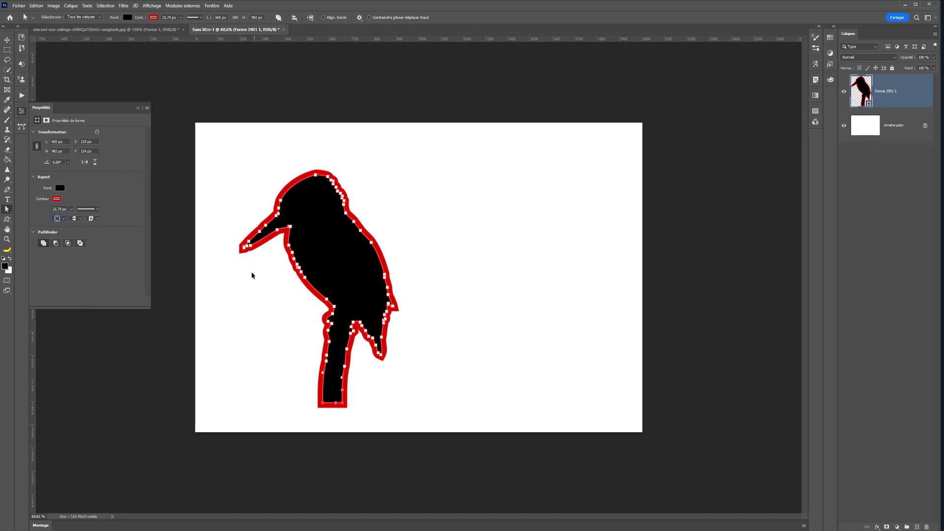
pyautogui.hotkey('ctrl', 'z')
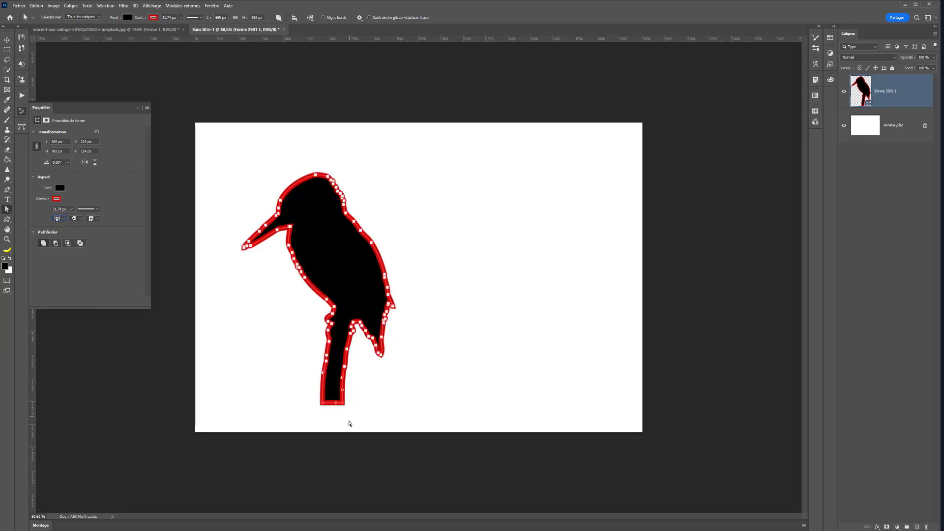
# Stretch the perch down-right past the canvas bottom and thin the red outline to about 5 px.
pyautogui.moveTo(344, 404)
pyautogui.mouseDown()
pyautogui.moveTo(405, 445)
pyautogui.moveTo(396, 452)
pyautogui.mouseUp()
pyautogui.click(439, 212)
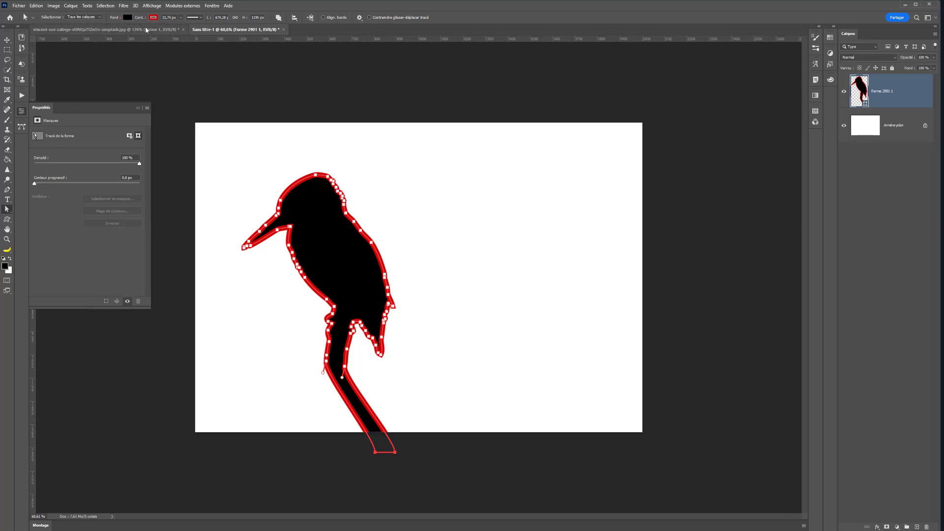
pyautogui.click(181, 18)
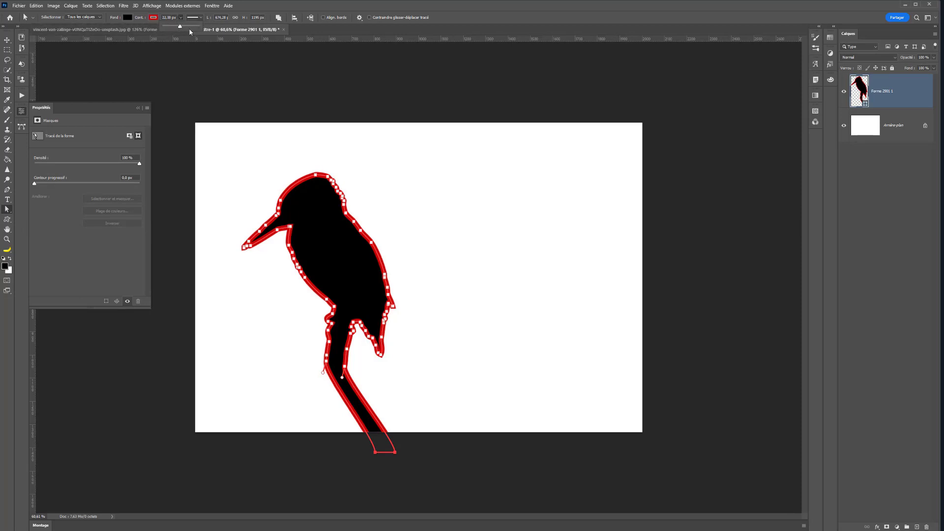
pyautogui.moveTo(191, 32); pyautogui.dragTo(147, 28)
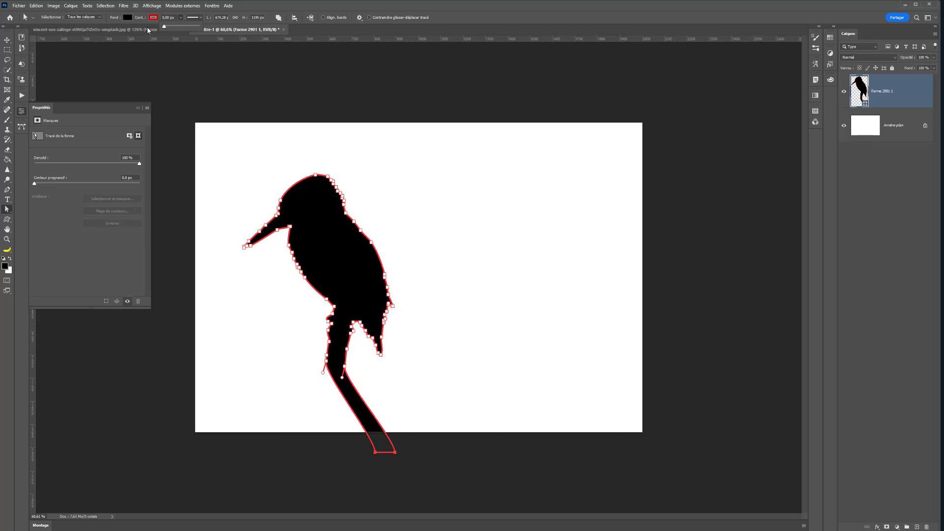
pyautogui.click(22, 113)
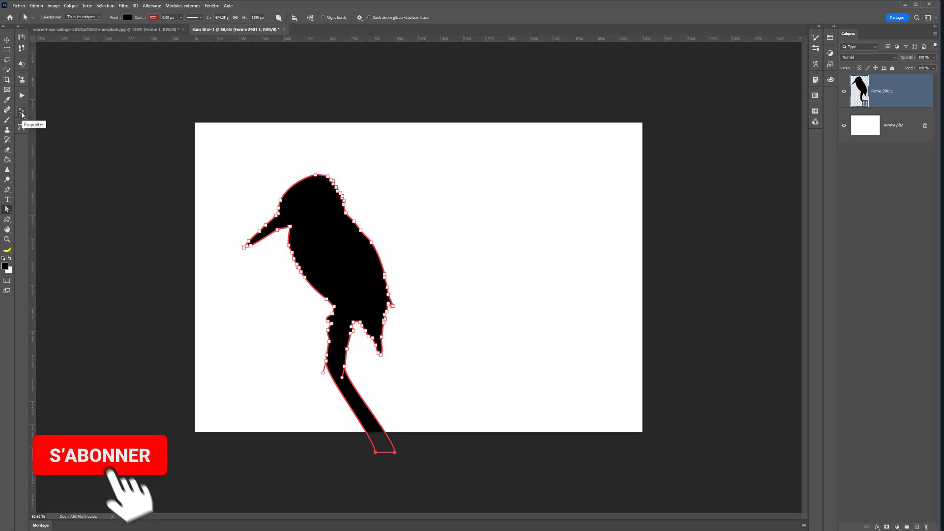